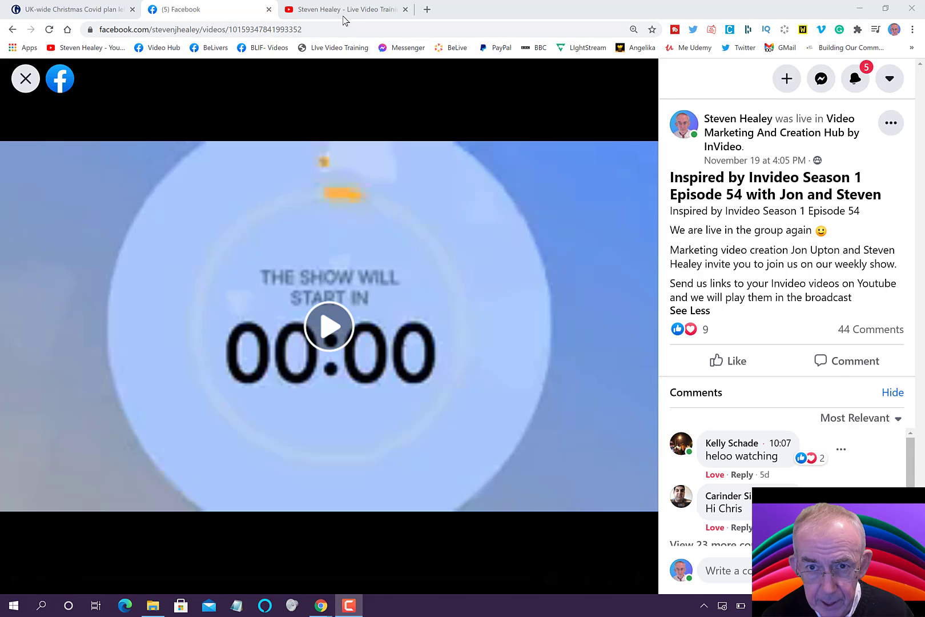
Switch to the YouTube channel page and start a new video upload.
click(345, 11)
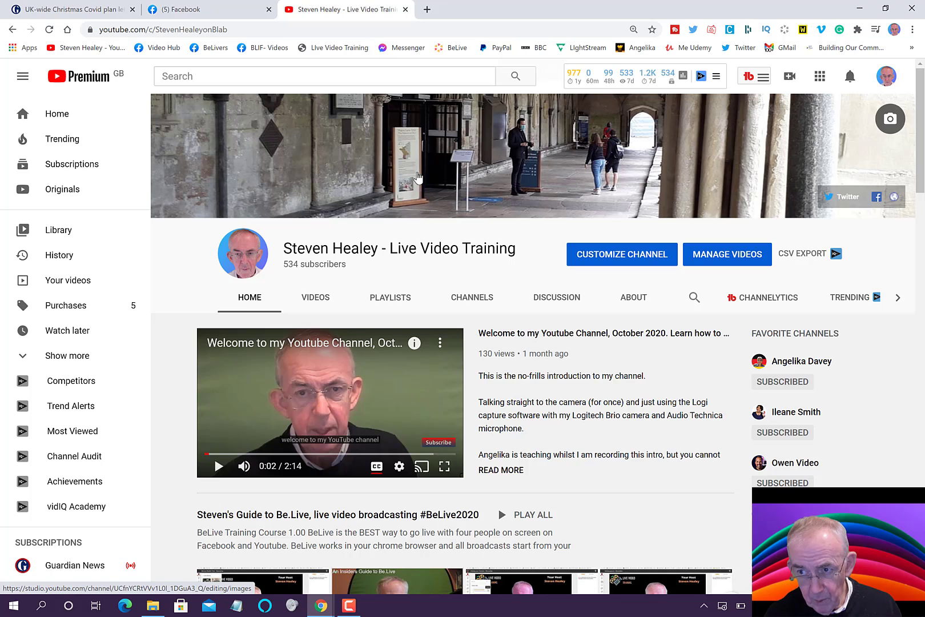
click(788, 80)
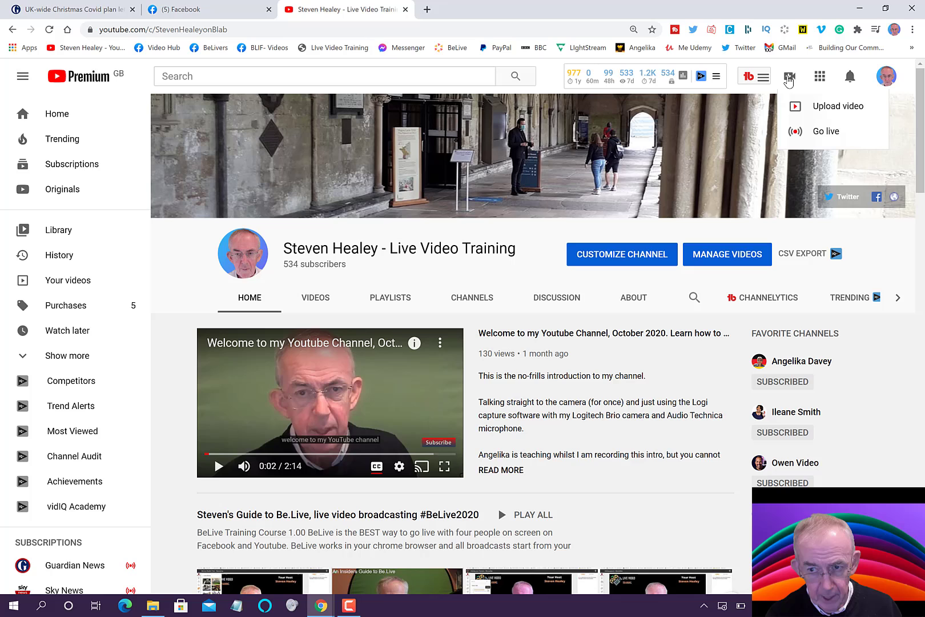
click(795, 109)
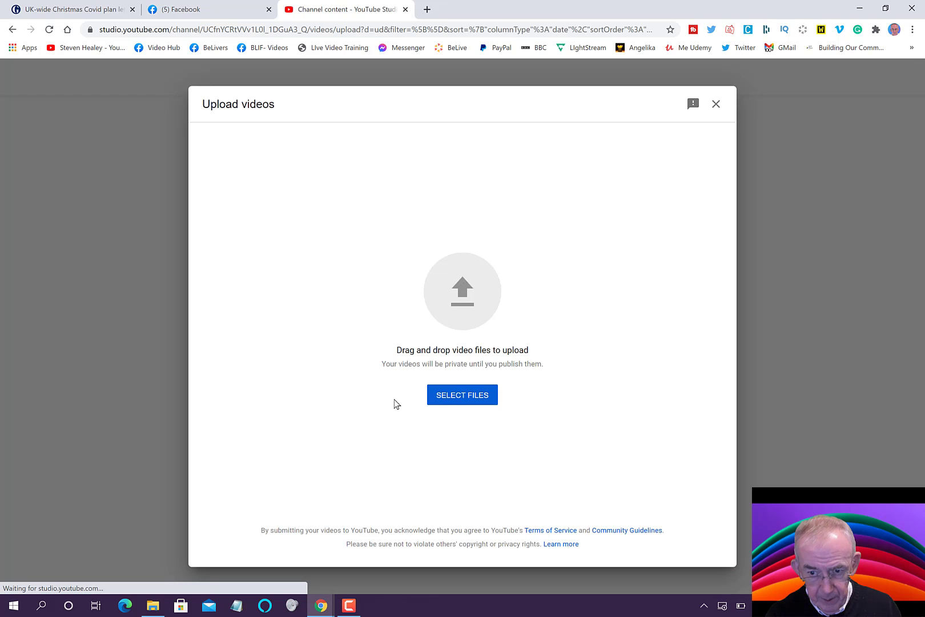
Upload the video file "INspired by Invideo Episode 54" from the Broadcasts > Live folder on Local Disk (C:).
click(454, 395)
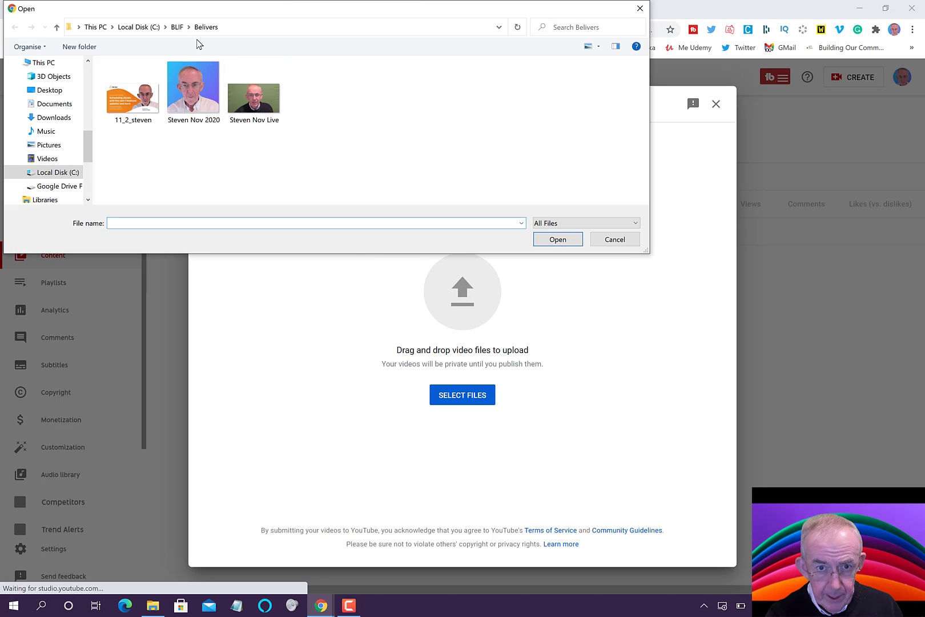
click(155, 29)
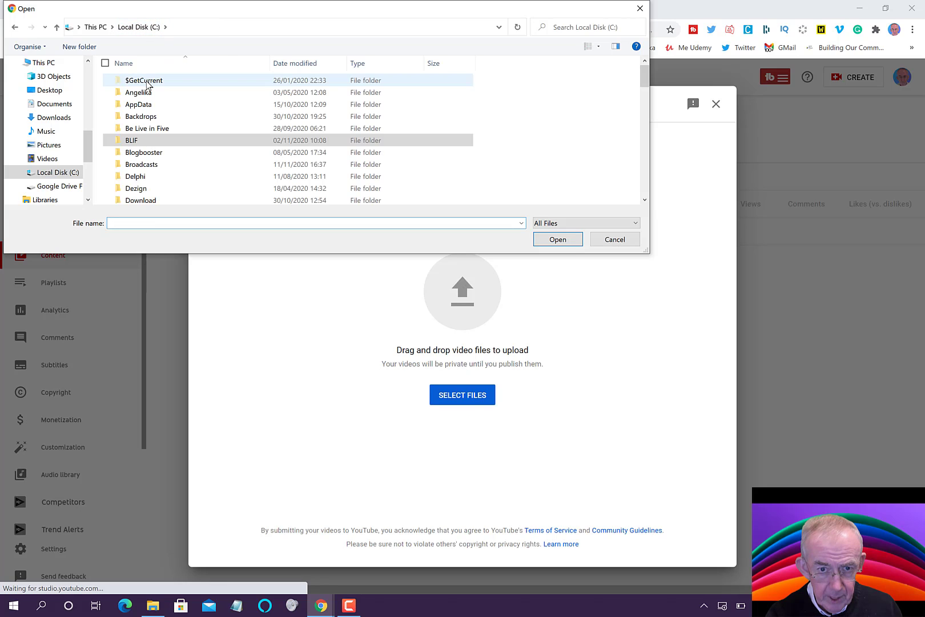
double_click(151, 165)
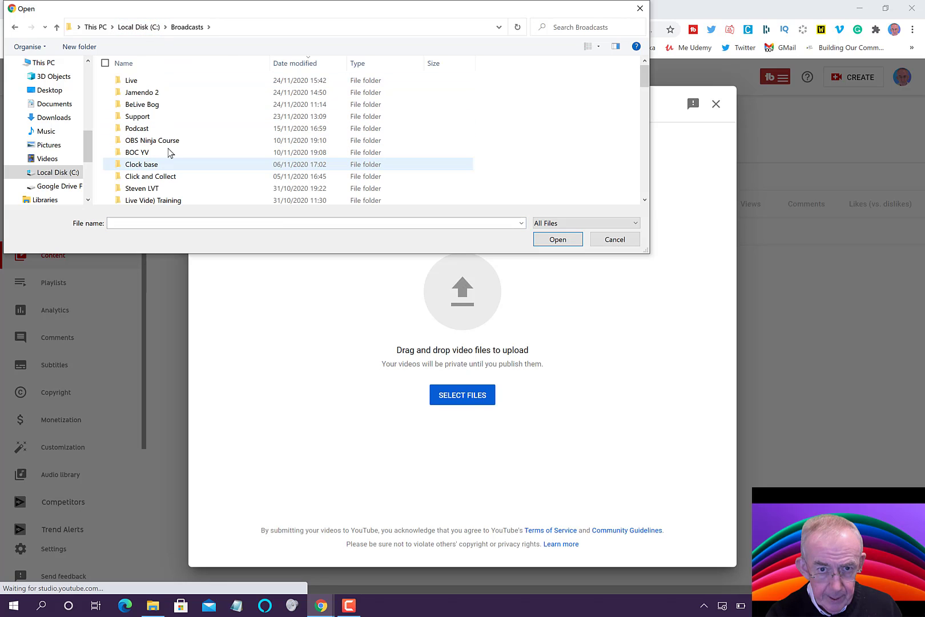
double_click(169, 83)
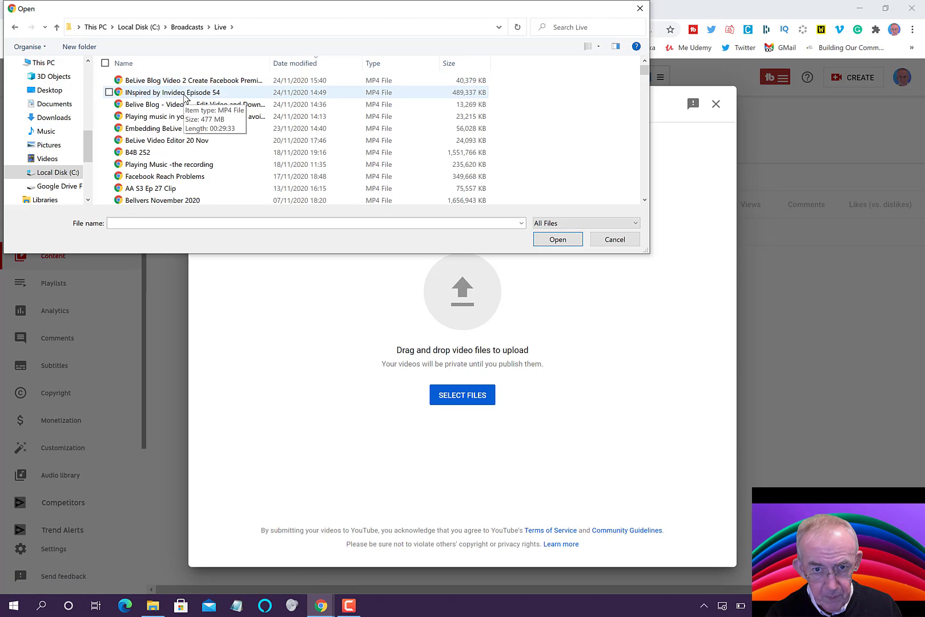
click(184, 95)
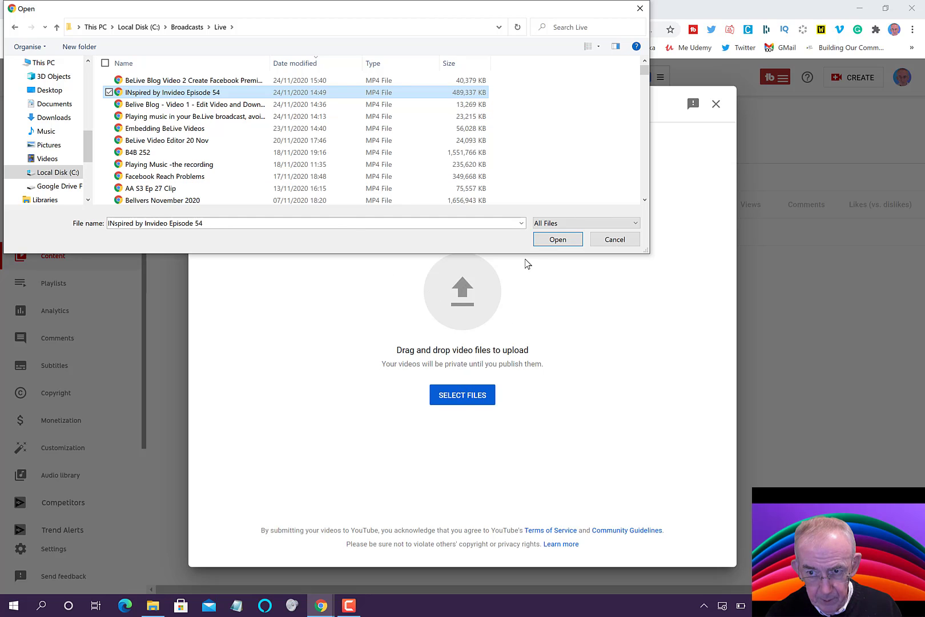
click(538, 245)
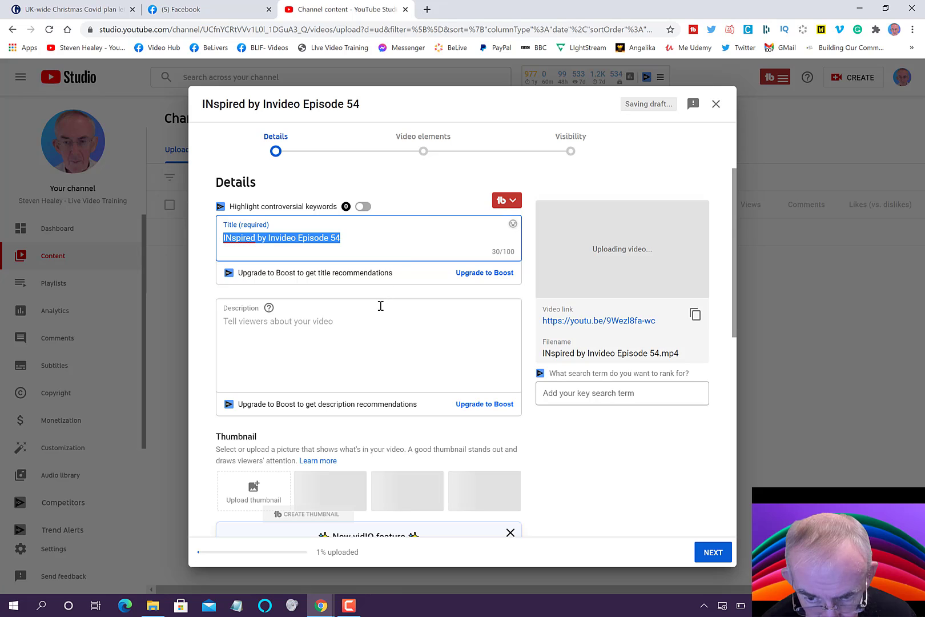
Replace the video title with the Facebook post's headline, "Inspired by Invideo Season 1 Episode 54 with" plus the two hosts' names.
click(219, 16)
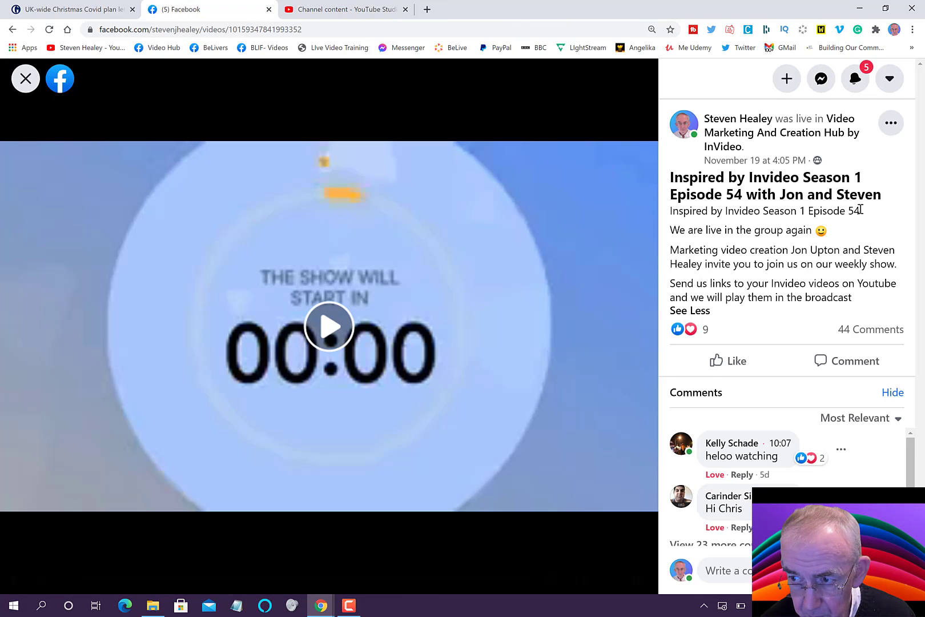
drag(884, 195, 677, 173)
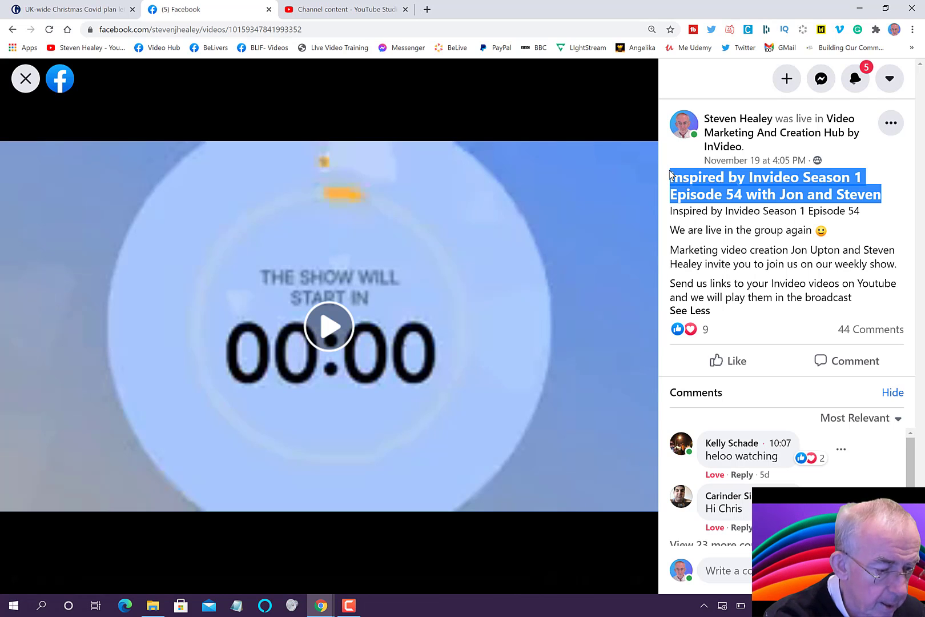
click(345, 9)
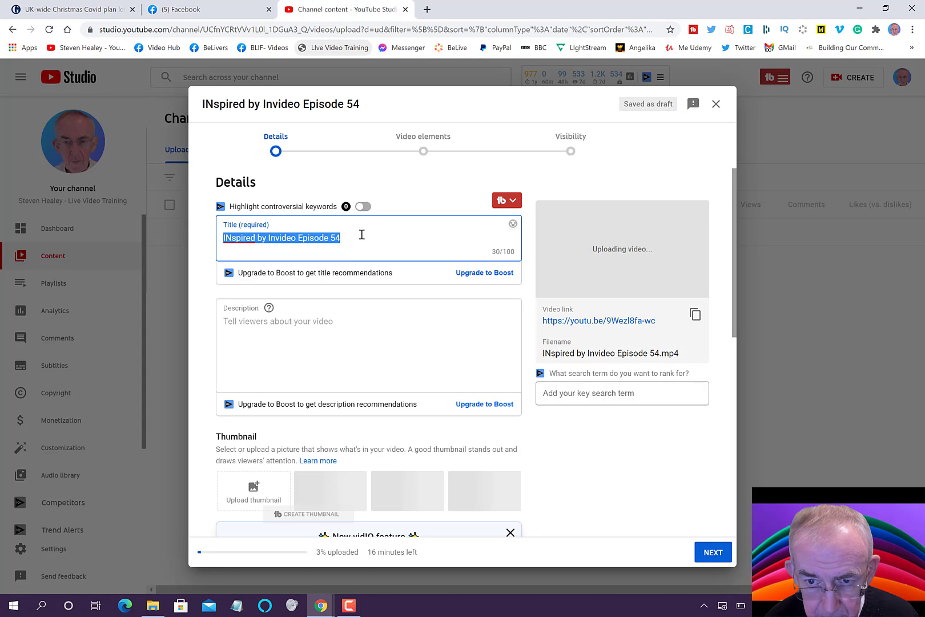
click(358, 238)
shift+click(213, 236)
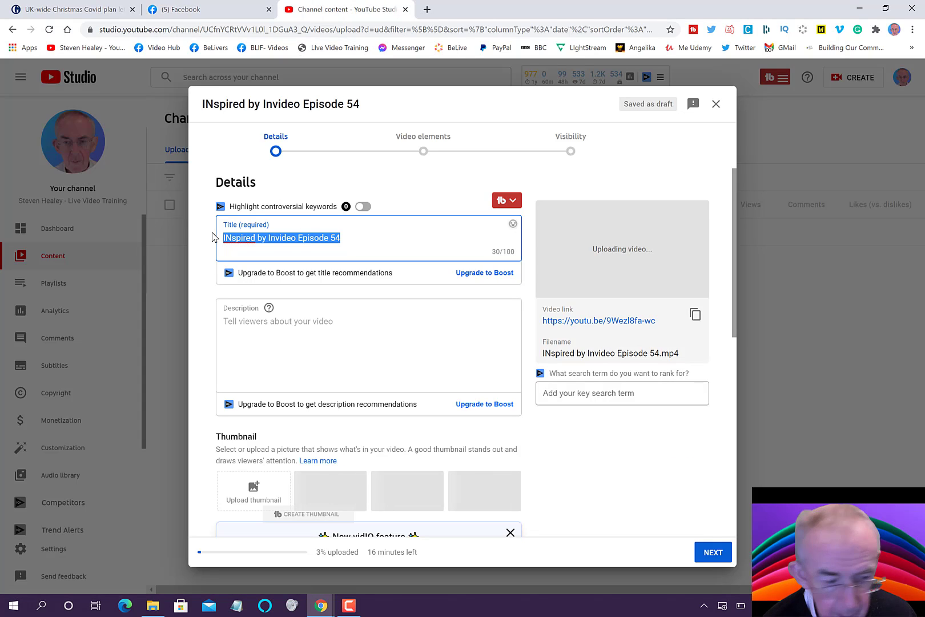
text(Inspired by Invideo Season 1 Episode 54 with Jon and Steven)
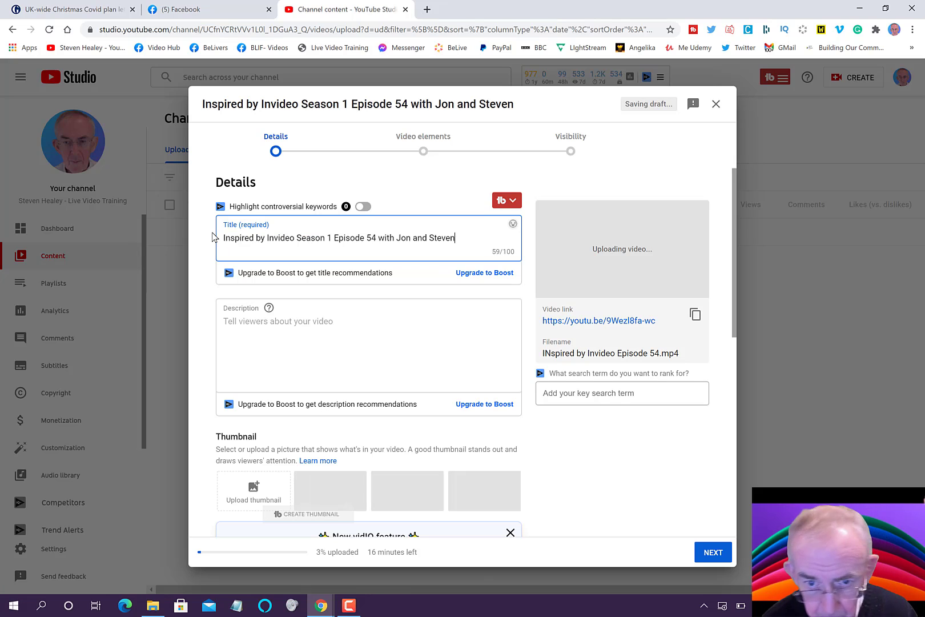
Copy the Facebook post's full text, from its headline to "we will play them in the broadcast", into the video description.
click(212, 15)
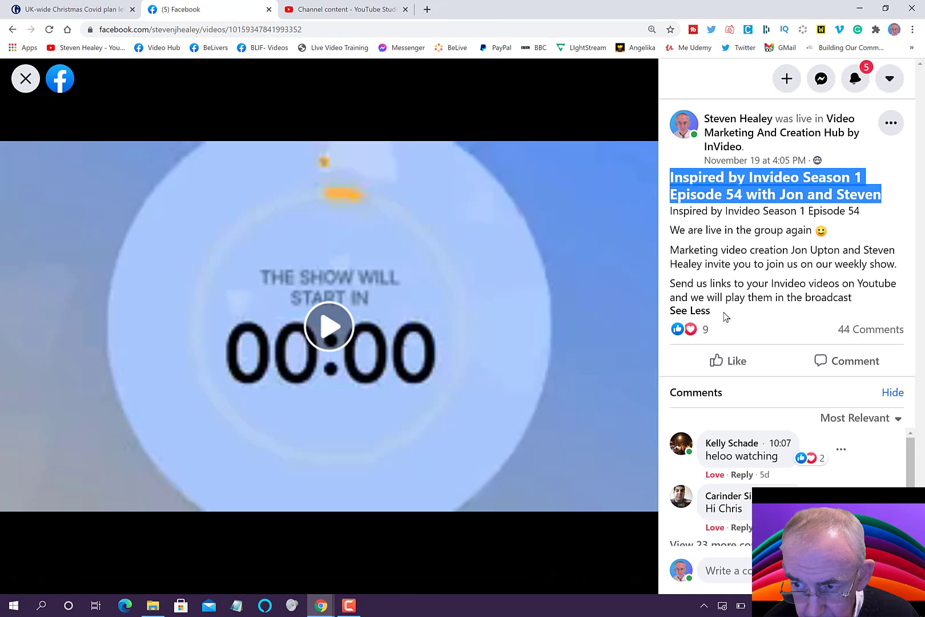
drag(863, 304, 669, 184)
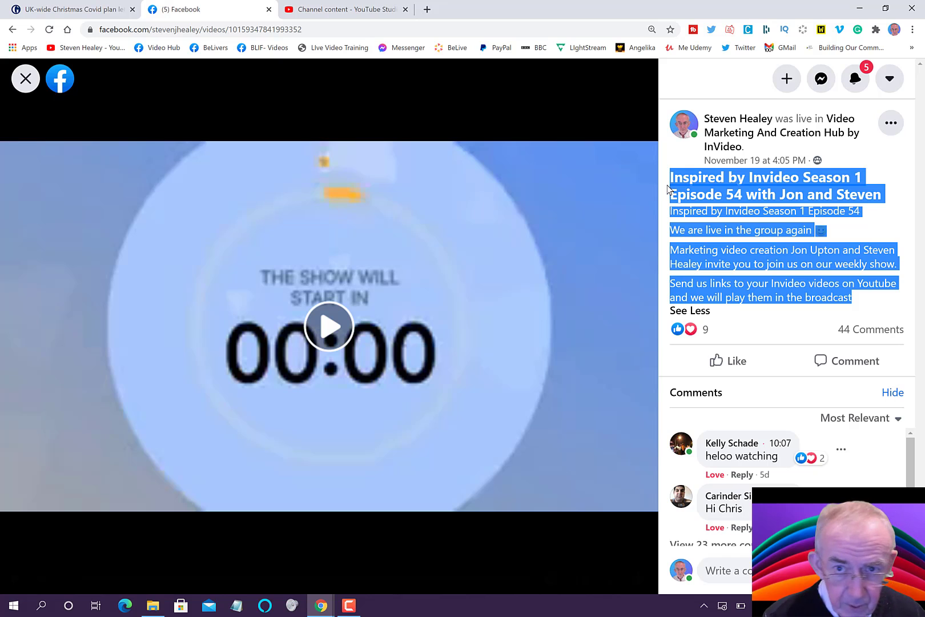
click(365, 16)
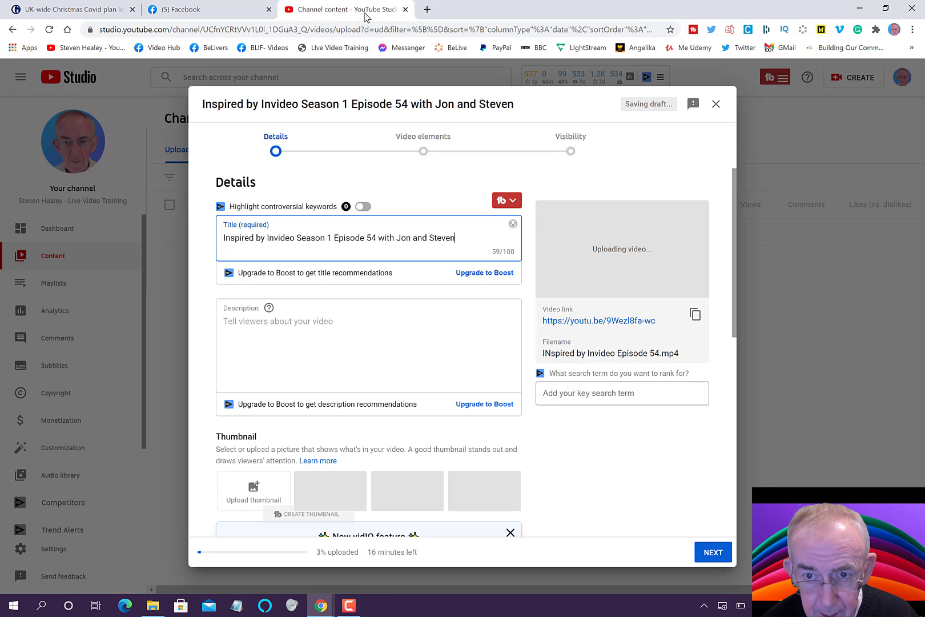
click(311, 325)
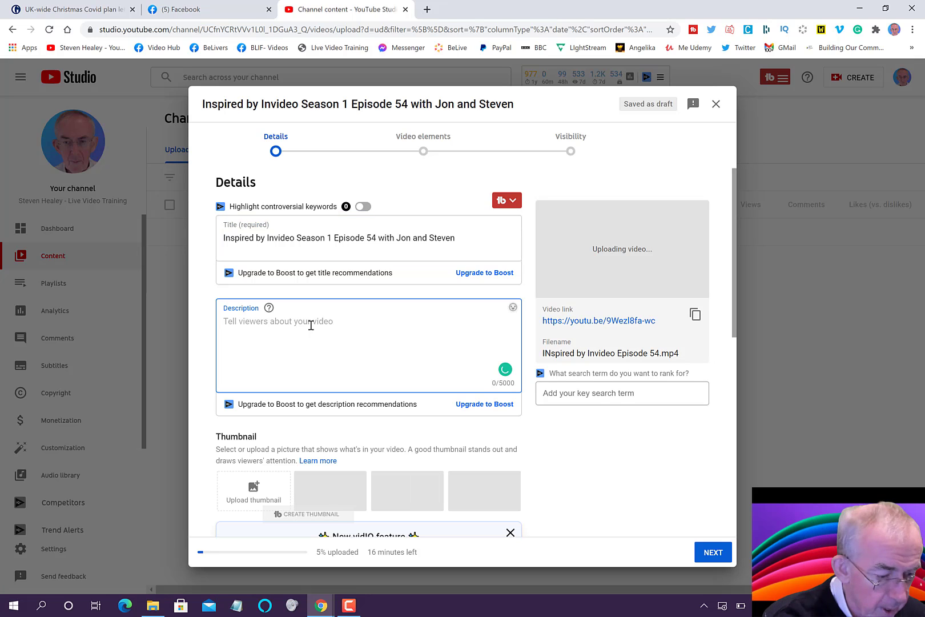
text(Inspired by Invideo Season 1 Episode 54 with Jon and Steven Inspired by Invideo Season 1 Episode 54 We are live in the group again 😊 Marketing video creation Jon Upton and Steven Healey invite you to join us on our weekly show. Send us links to your Invideo videos on Youtube and we will play them in the broadcast)
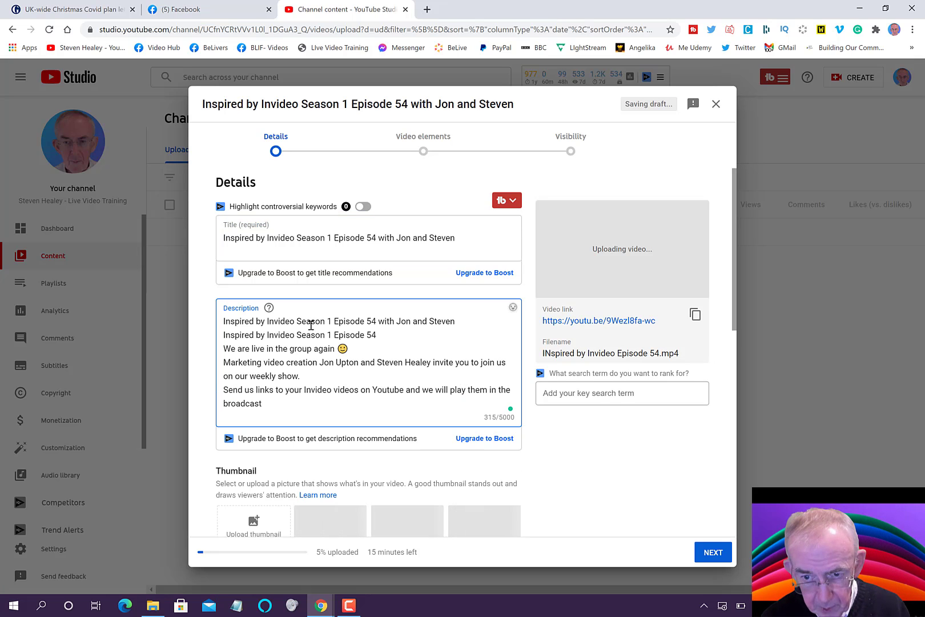
Delete the repeated text "Inspired by Invideo Season 1 Episode 54" from the description's second line, keeping the line blank.
drag(454, 321, 345, 321)
click(377, 335)
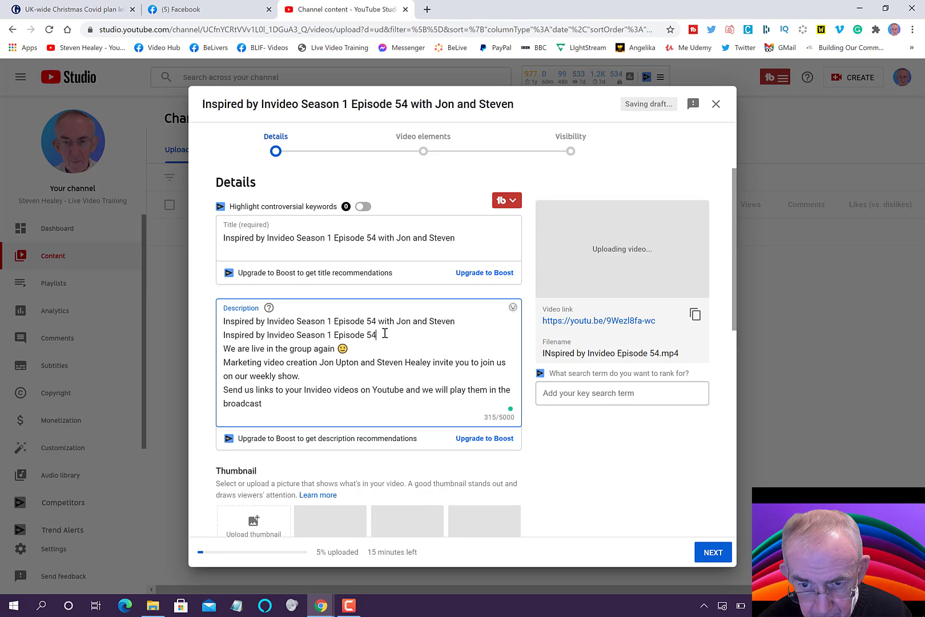
shift+click(261, 321)
shift+click(224, 334)
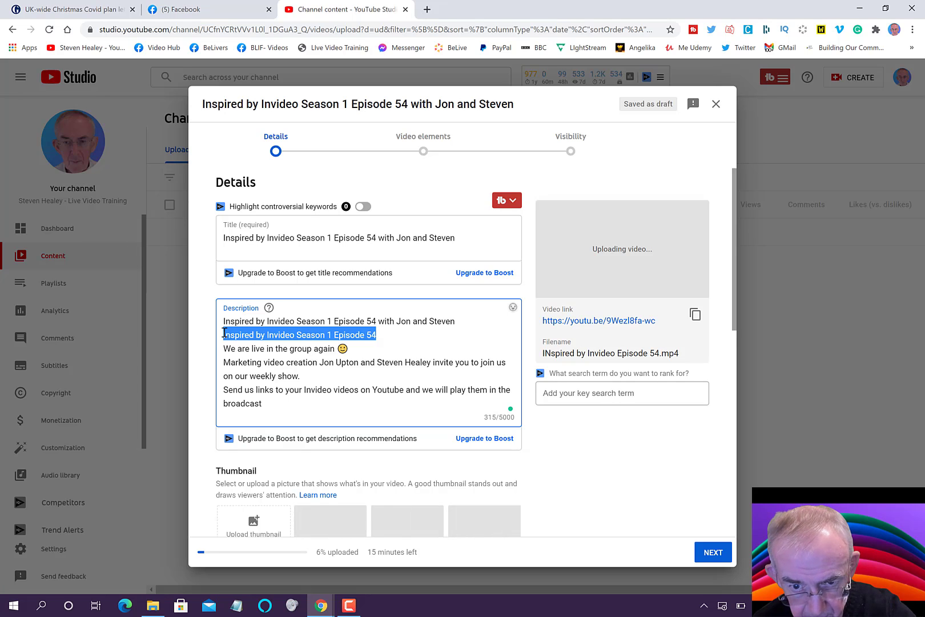
key(BackSpace)
Add a blank line in the description after "We are live in the group again" and after "on our weekly show.".
click(367, 350)
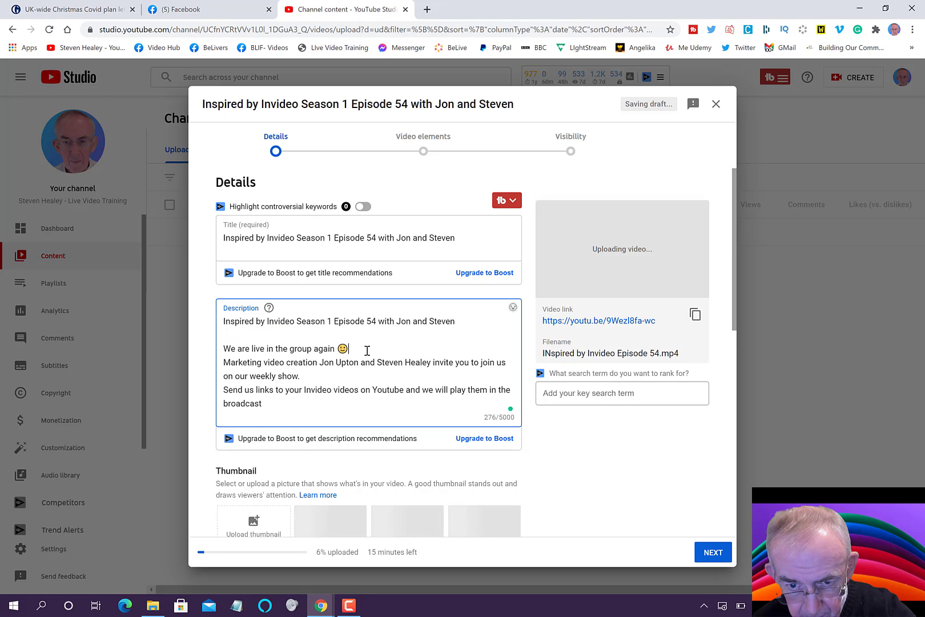
key(Return)
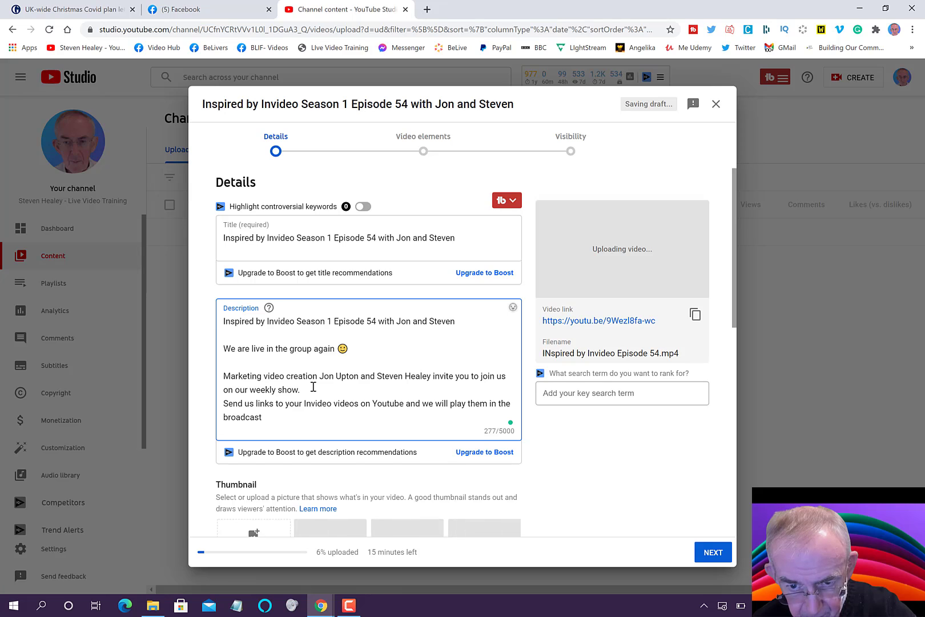
click(313, 387)
key(Return)
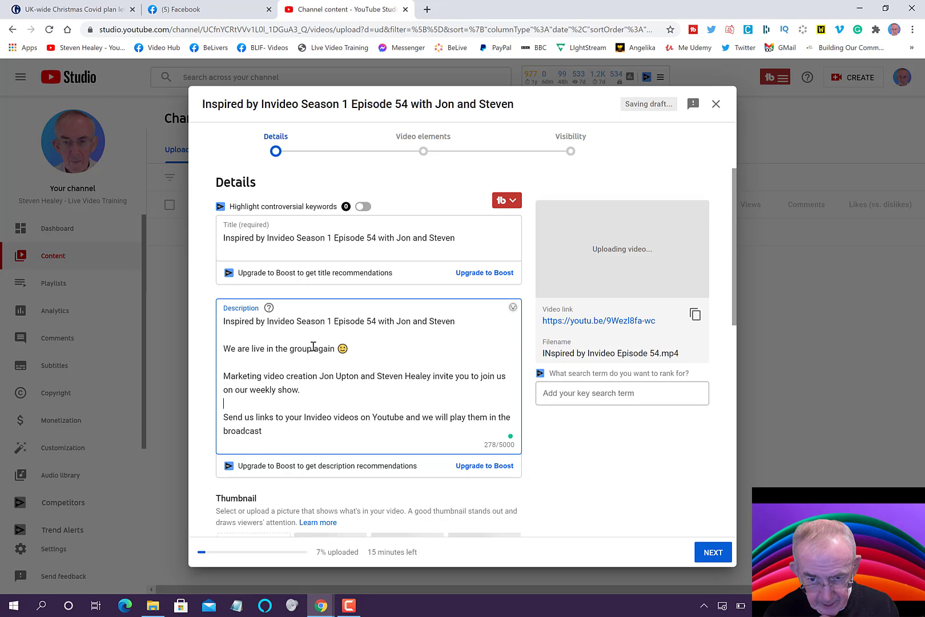
Upload the image "Inspired 24 SEpt 005" from the BLIF > INspired folder on Local Disk (C:) as the video's thumbnail.
scroll(313, 357, down, 3)
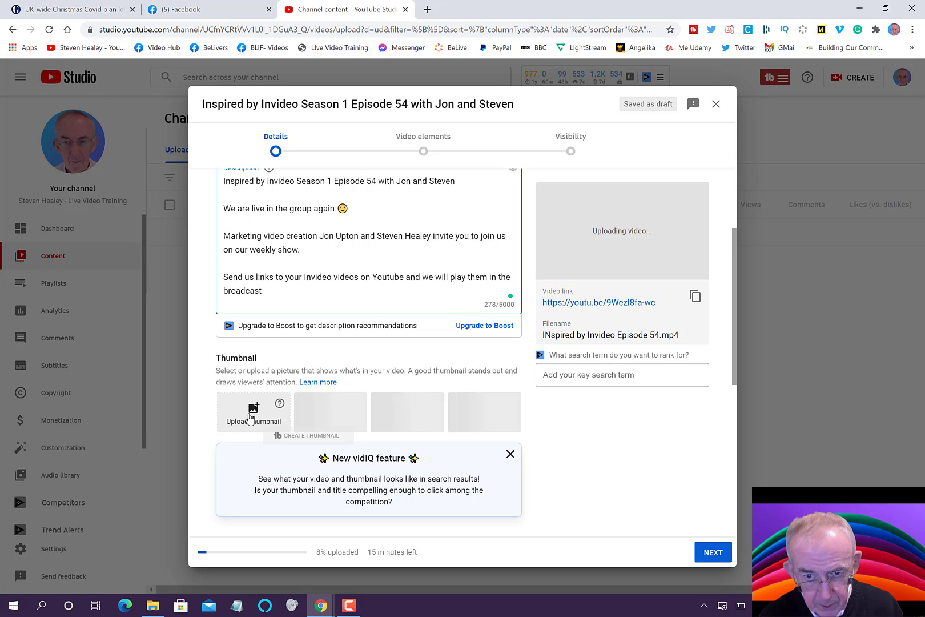
click(251, 417)
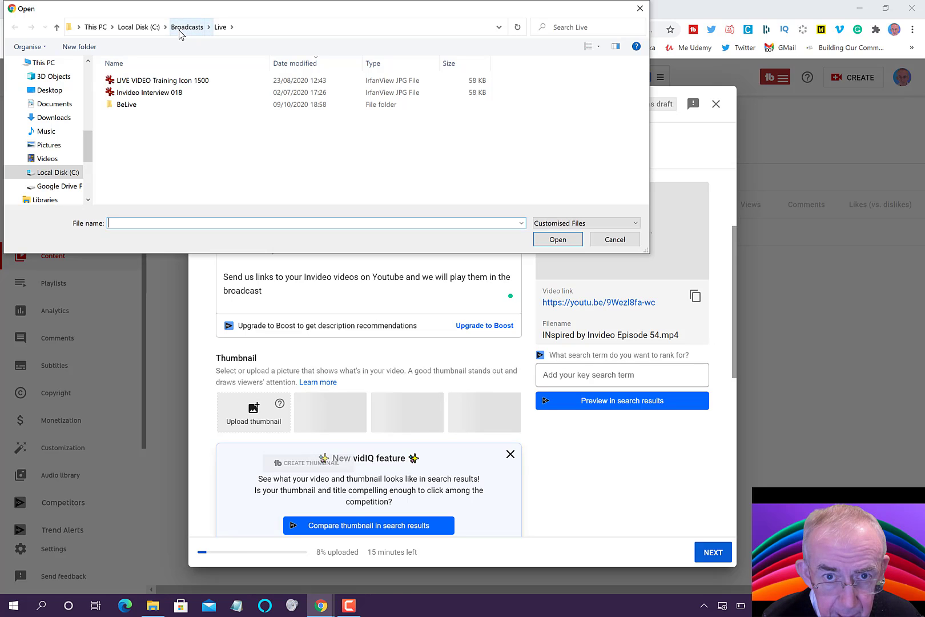
click(138, 28)
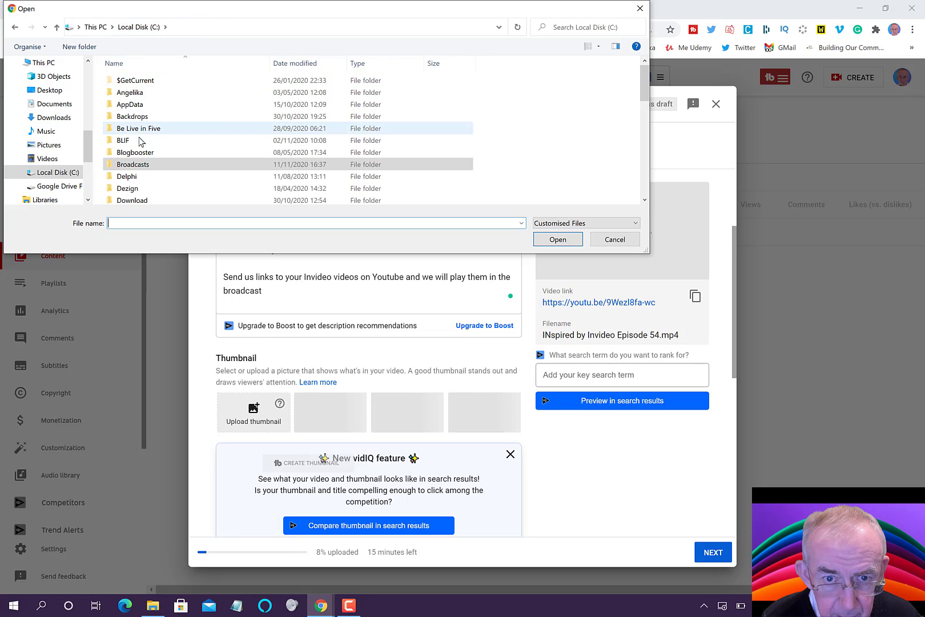
double_click(139, 141)
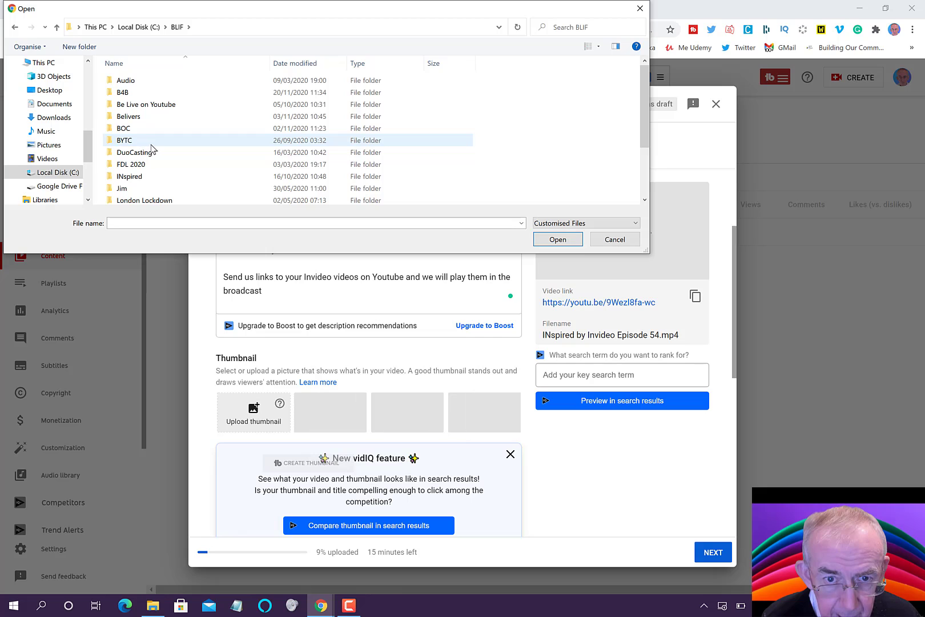
click(145, 176)
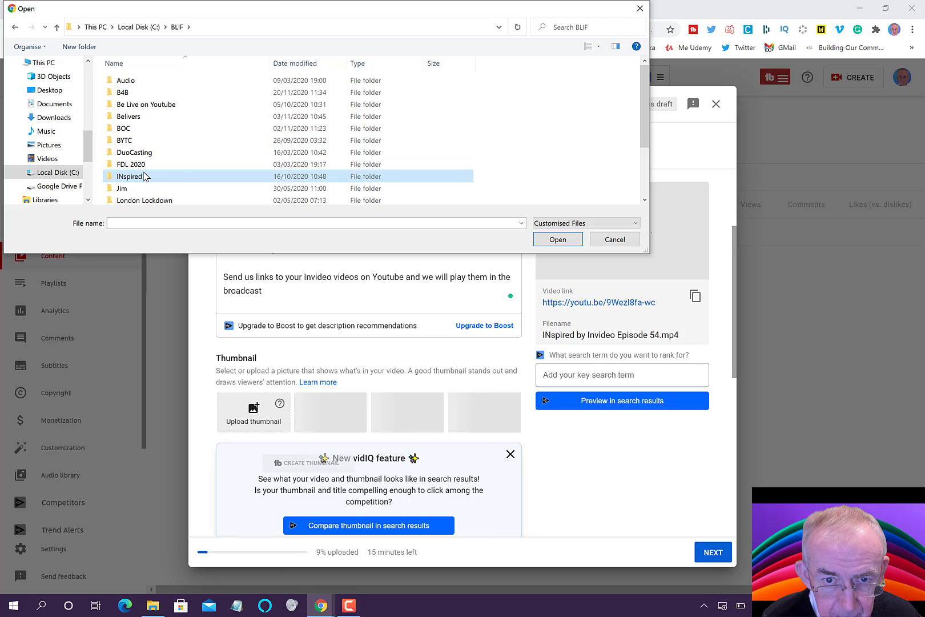
double_click(145, 176)
scroll(354, 122, down, 5)
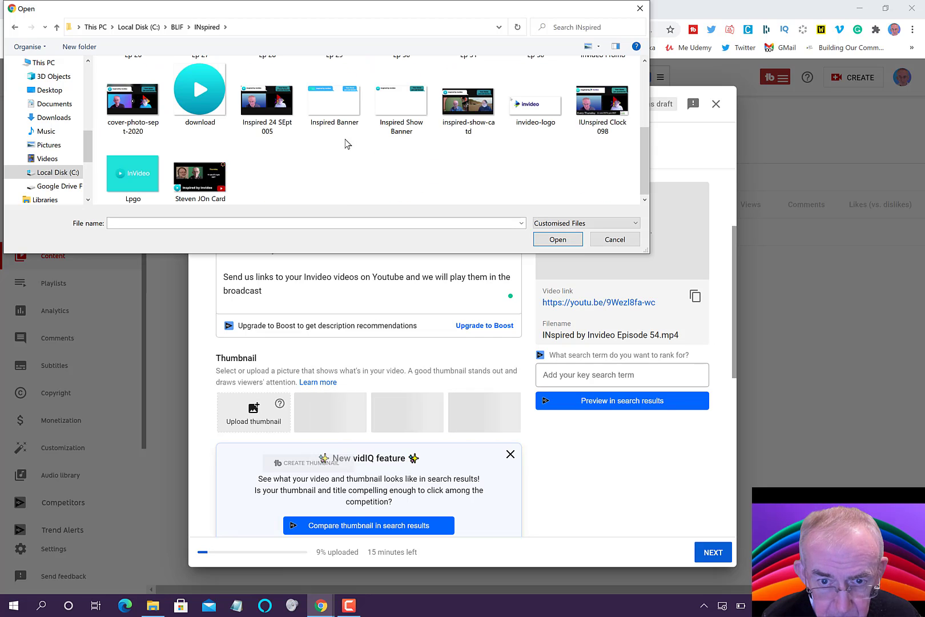
click(268, 105)
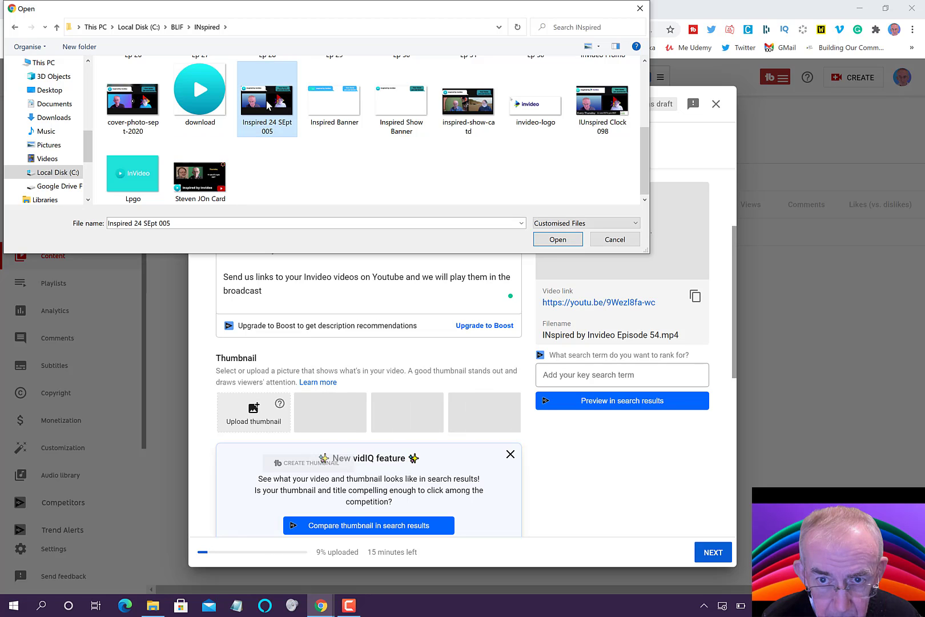
click(557, 240)
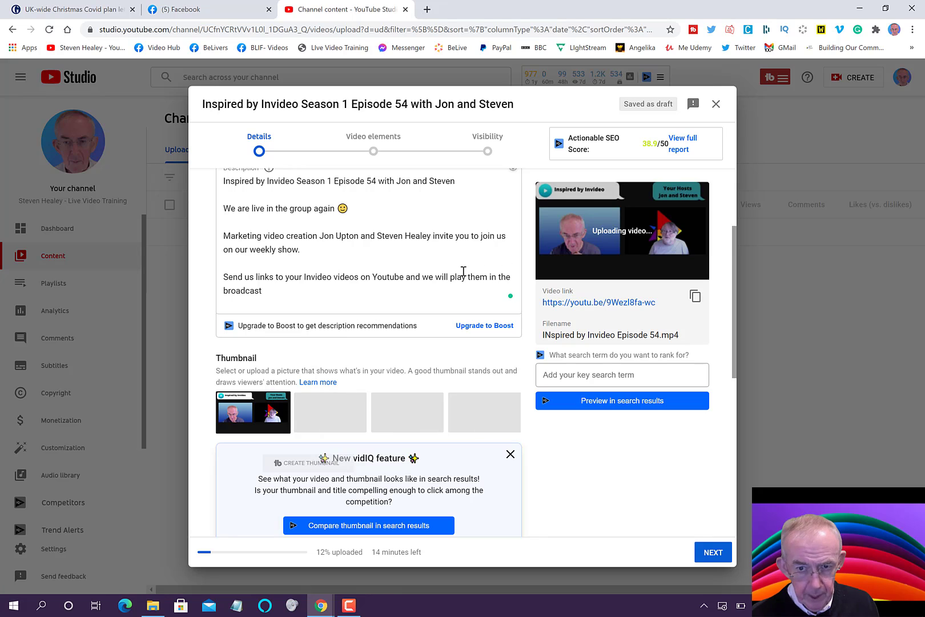
scroll(463, 271, up, 3)
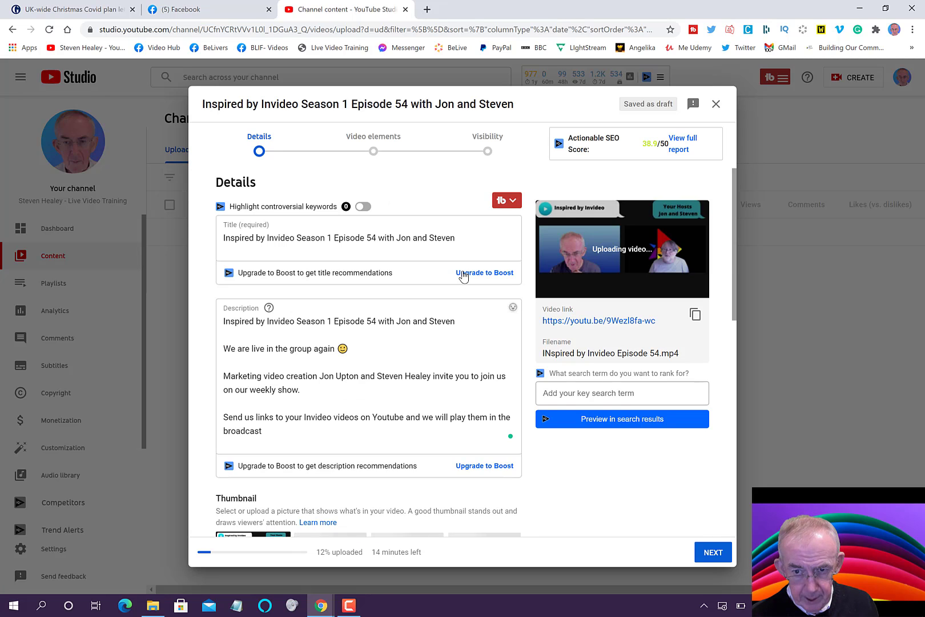
click(462, 238)
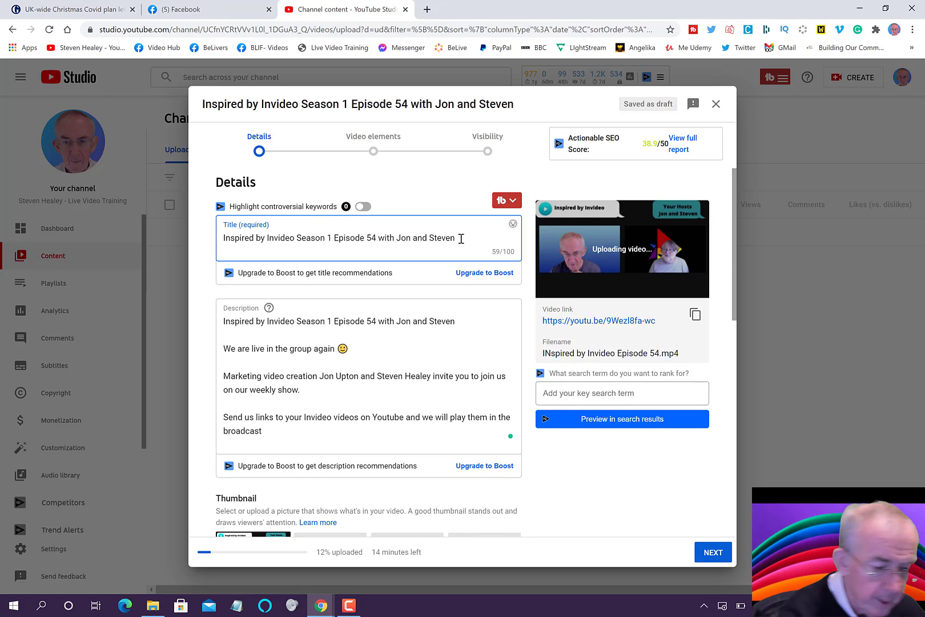
text(, V)
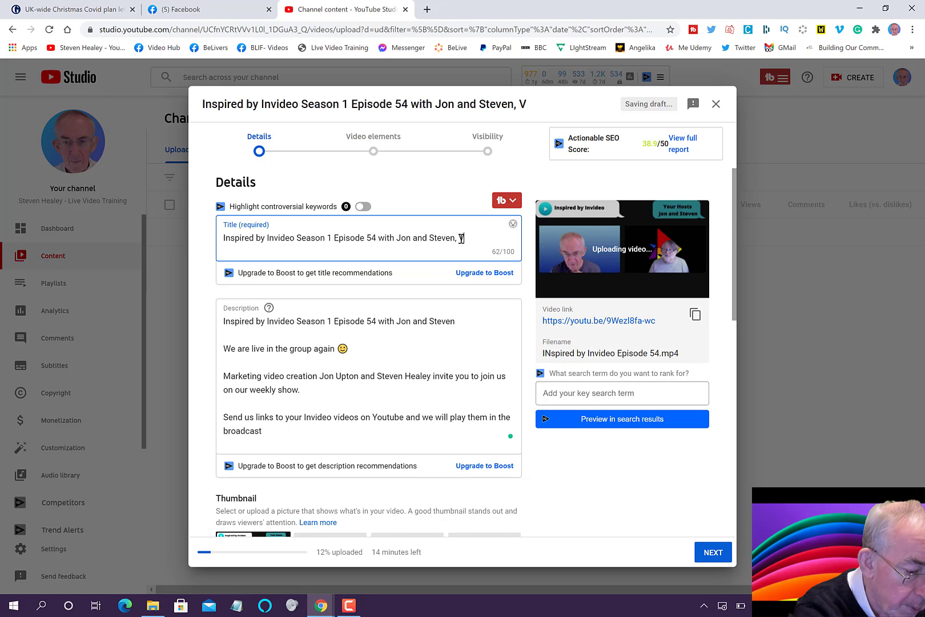
text(USINES)
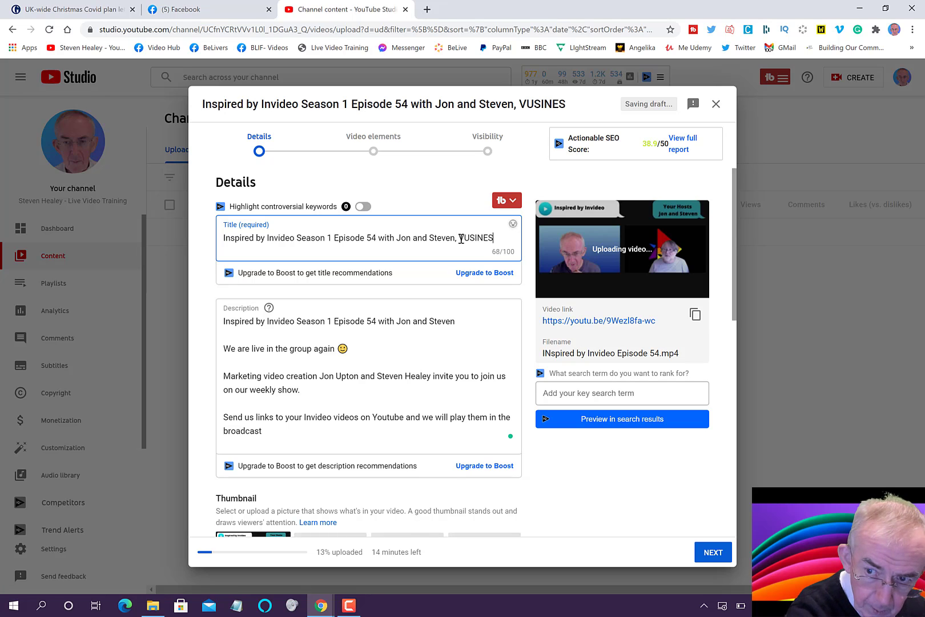
text(S)
key(BackSpace)
key(BackSpace)
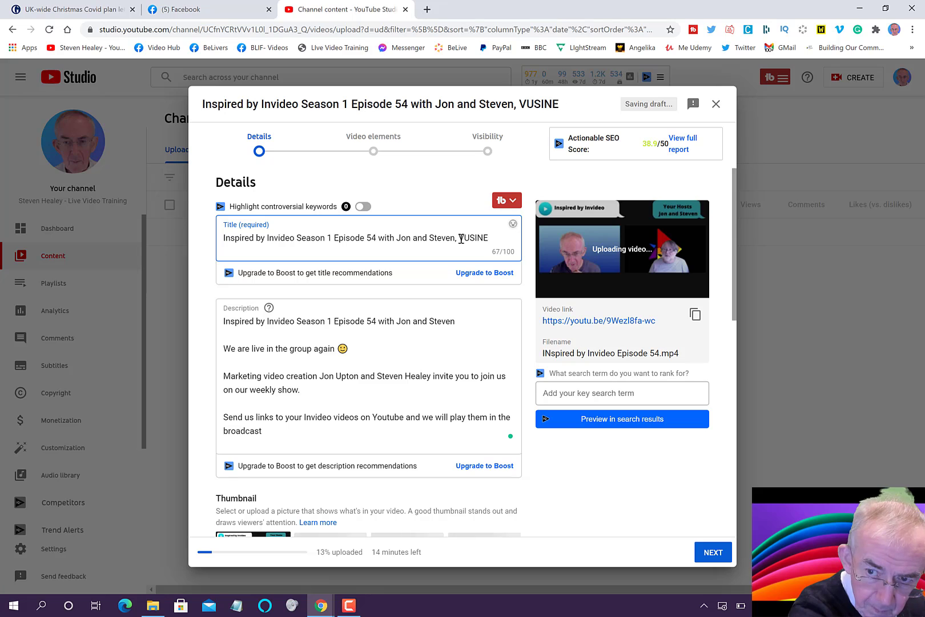
key(BackSpace)
key(BackSpace)
key(BackSpace)
key(BackSpace)
key(BackSpace)
key(BackSpace)
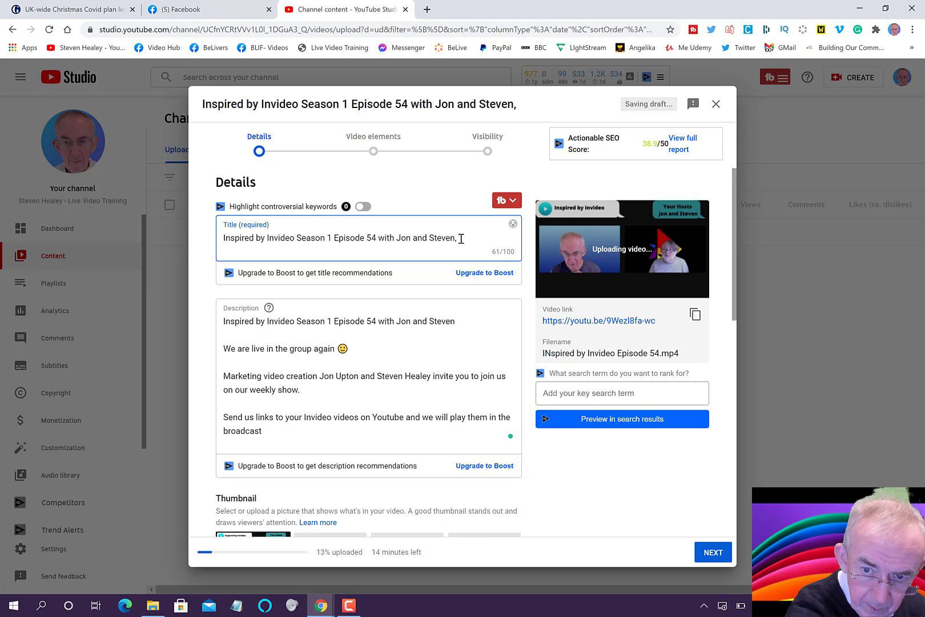
key(BackSpace)
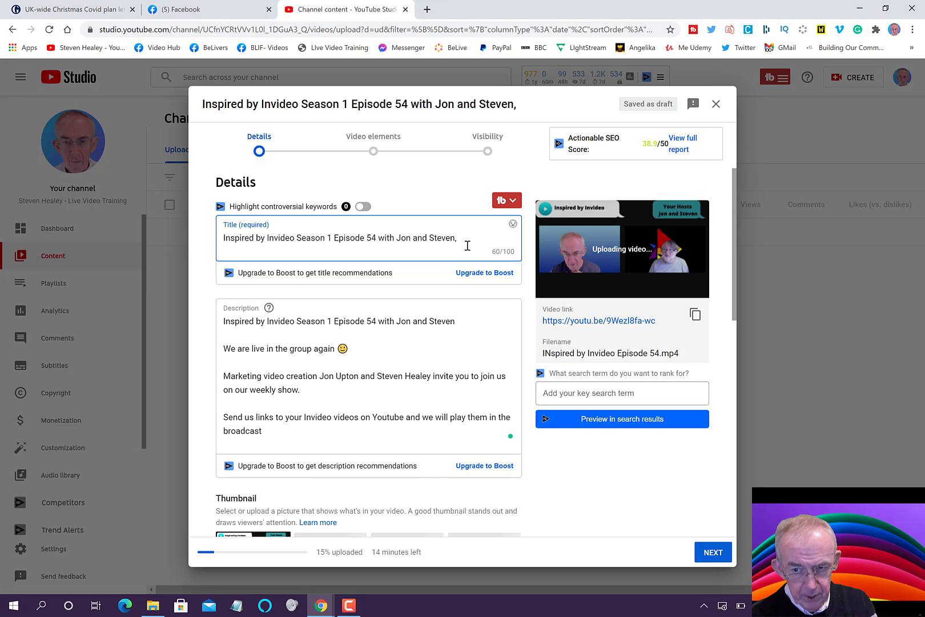
key(BackSpace)
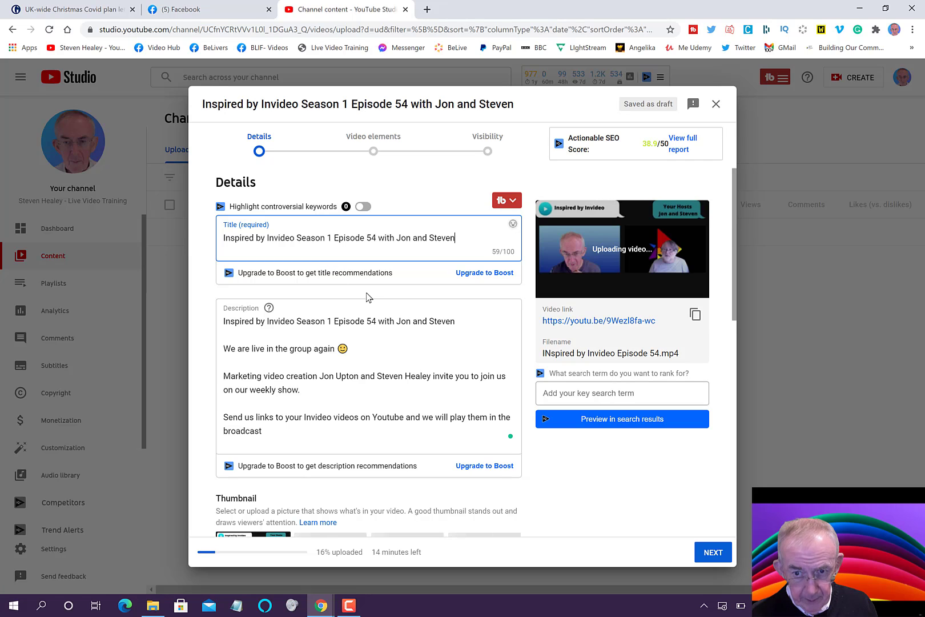
Add the video to the playlists "BeLive Studio2 #BeLiveStudio2" and "Inspired by Invideo - short business video", searching for the latter with "insp".
scroll(367, 297, down, 3)
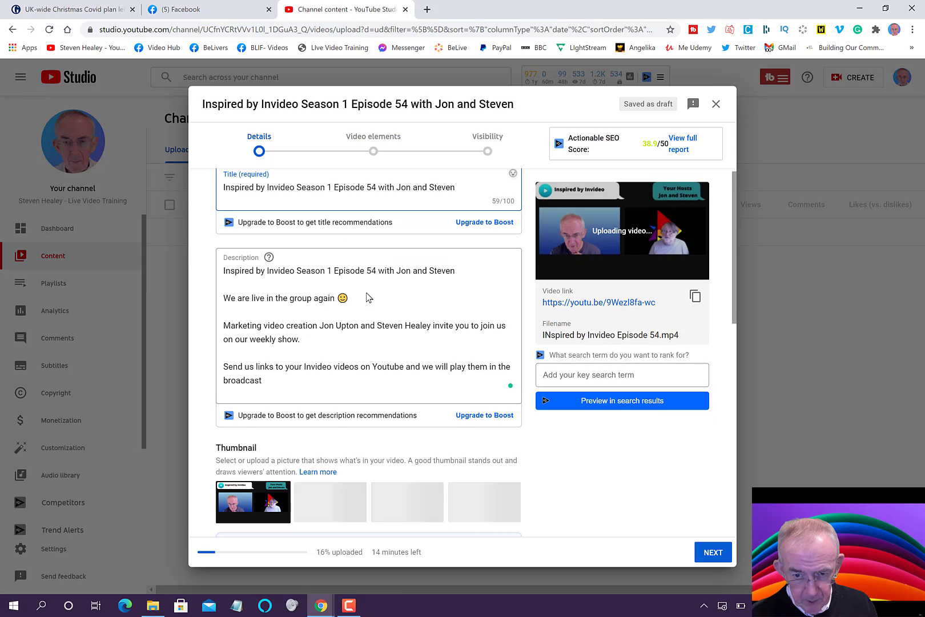
scroll(366, 294, down, 4)
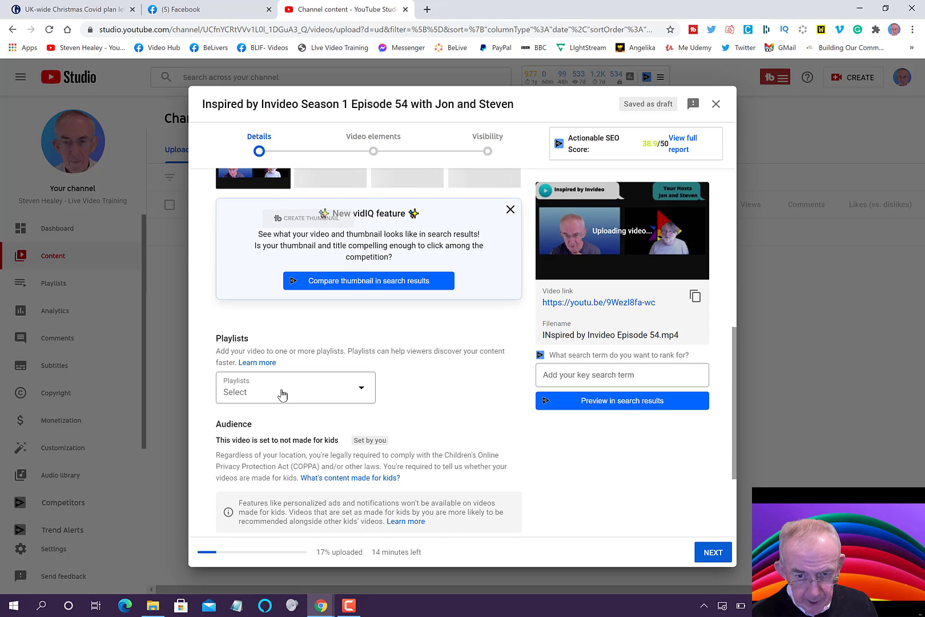
click(282, 394)
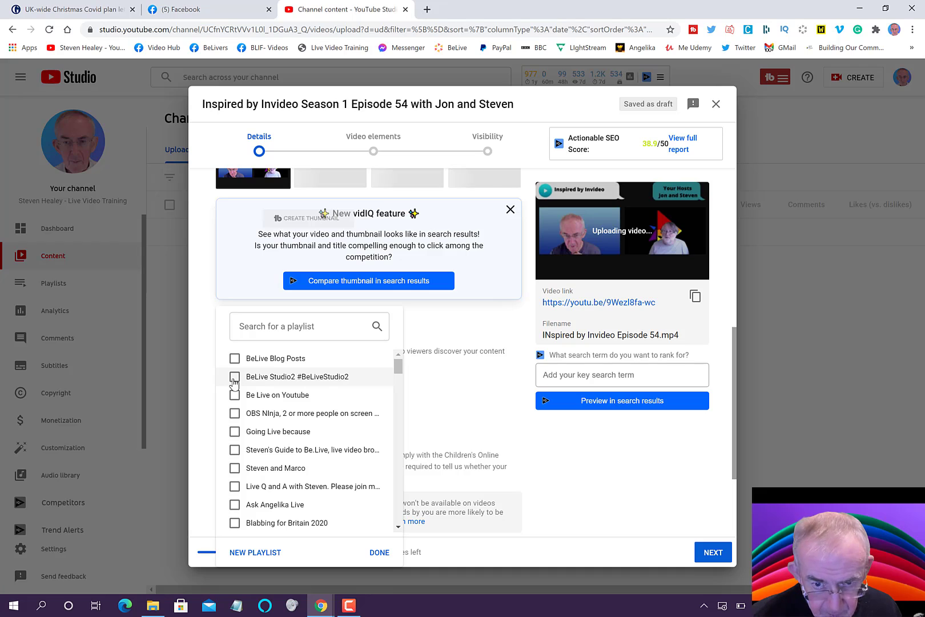
click(234, 379)
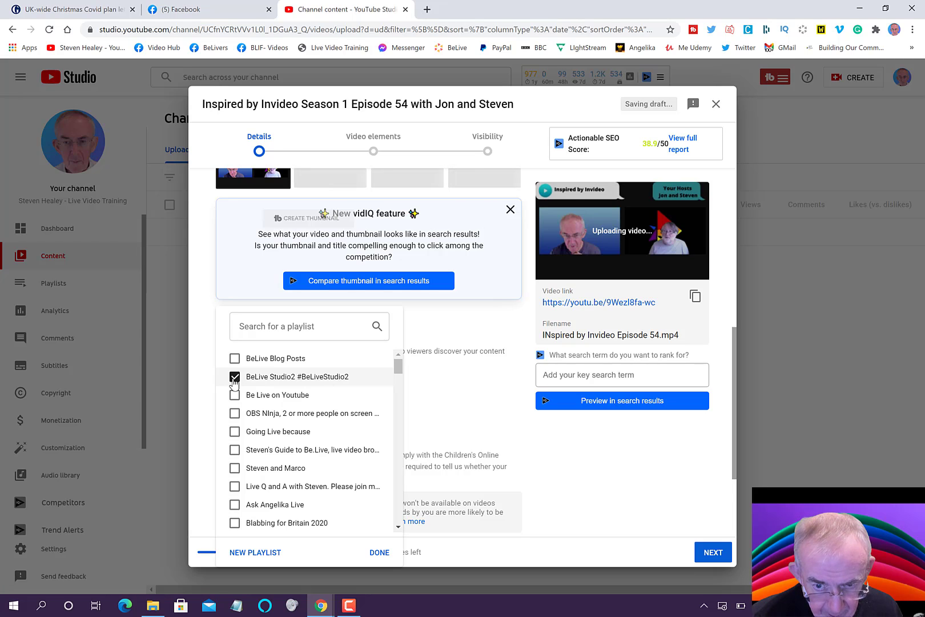
click(301, 326)
text(insp)
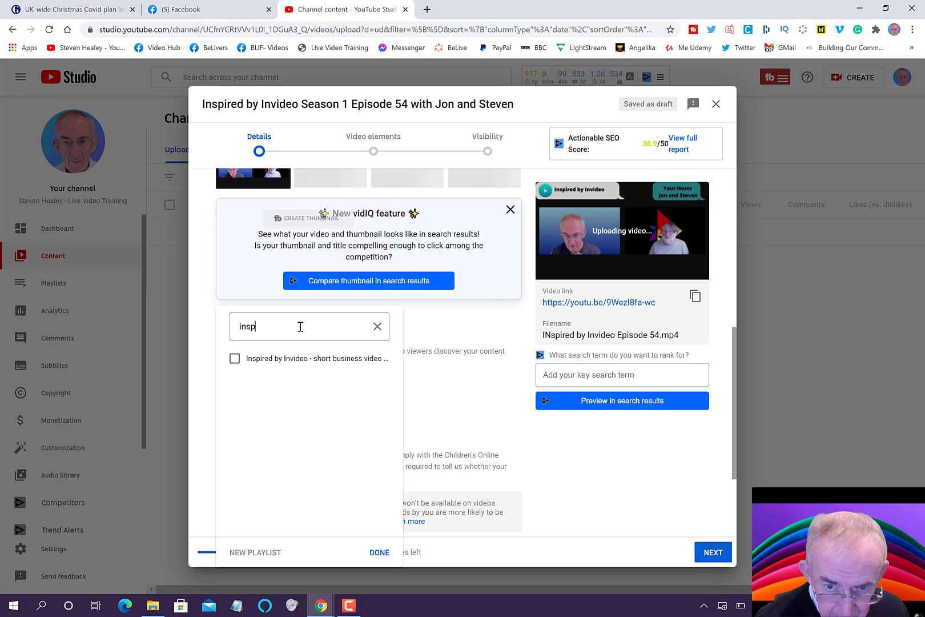
click(241, 362)
click(234, 359)
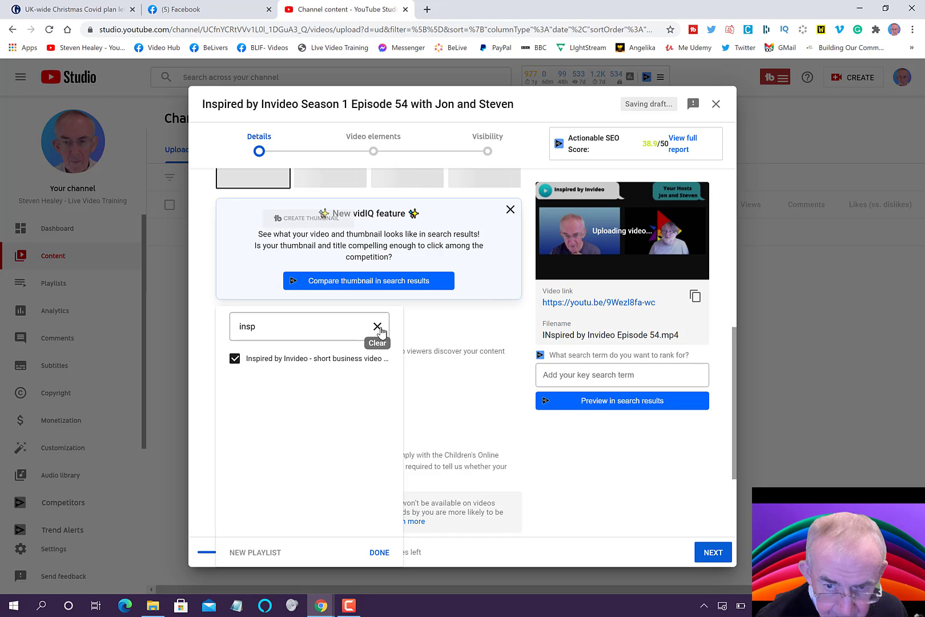
click(378, 327)
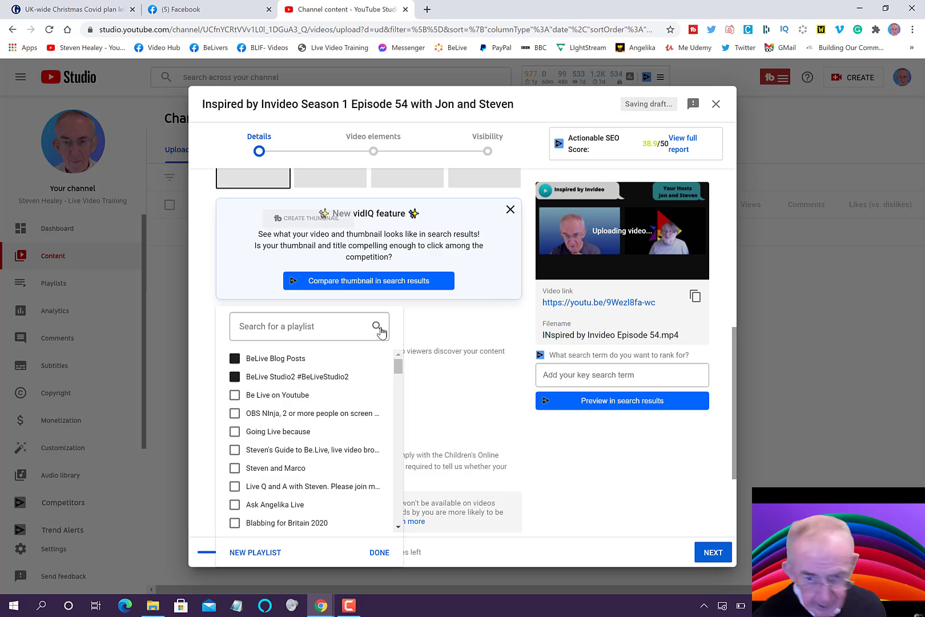
click(379, 553)
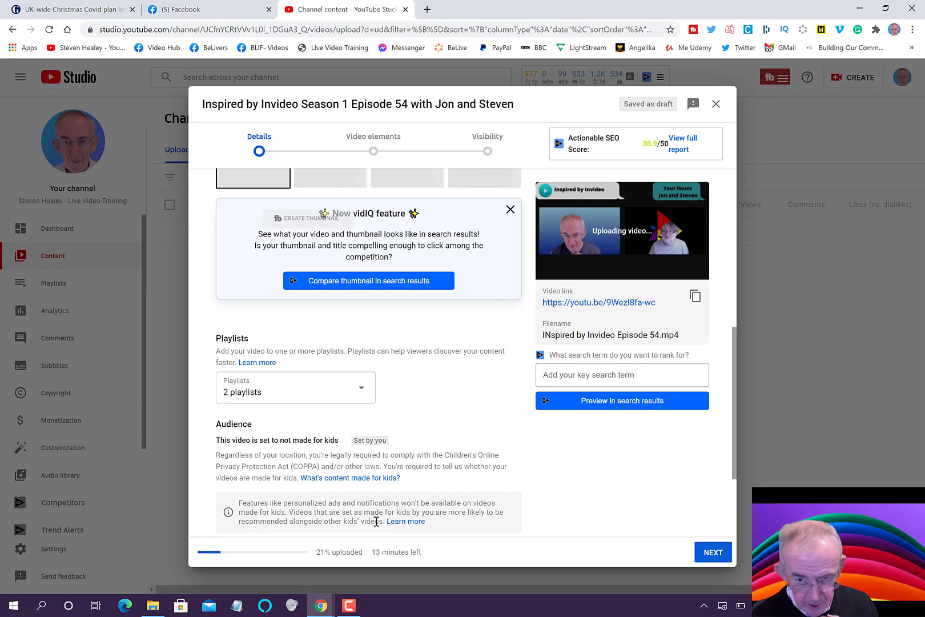
Expand the additional video options and review the audience, paid promotion and tags settings, ending back at the title and description.
scroll(378, 460, down, 3)
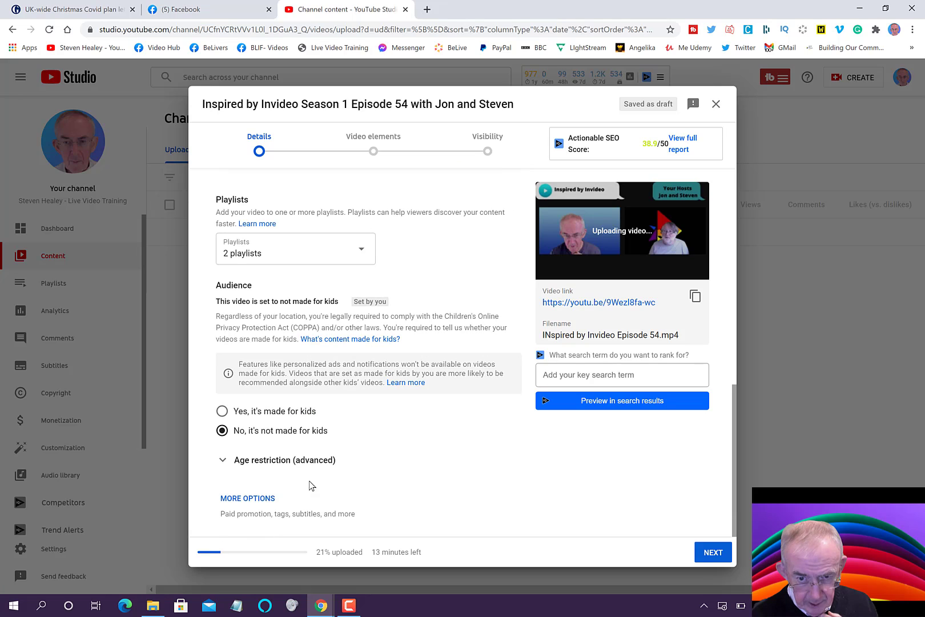
click(265, 499)
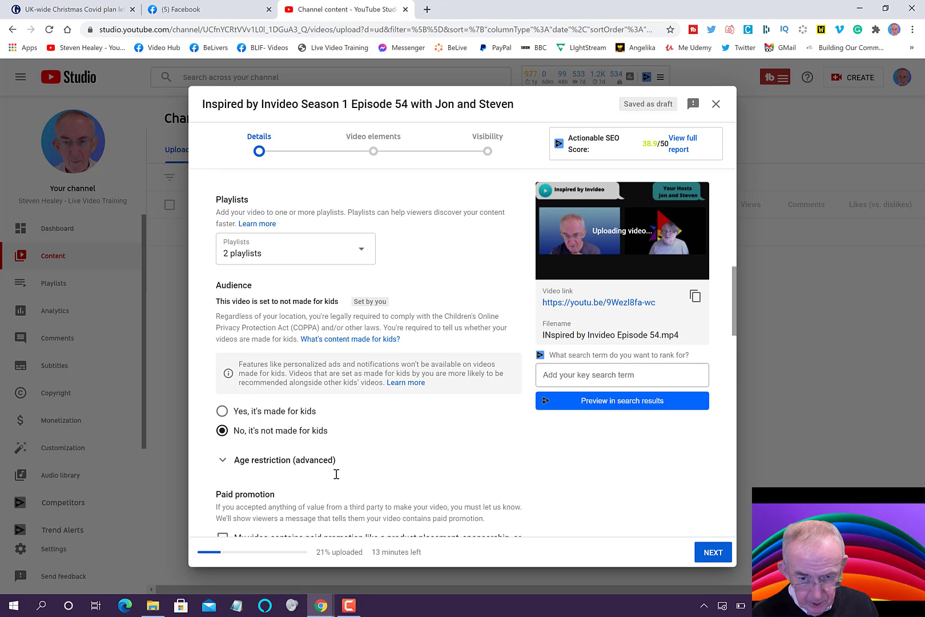
scroll(337, 478, down, 7)
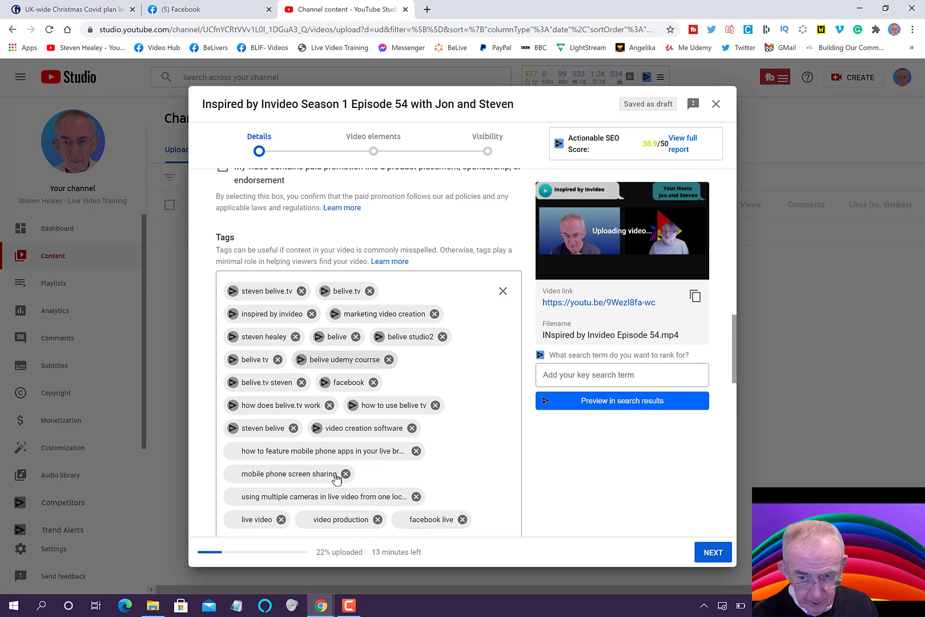
scroll(337, 479, down, 2)
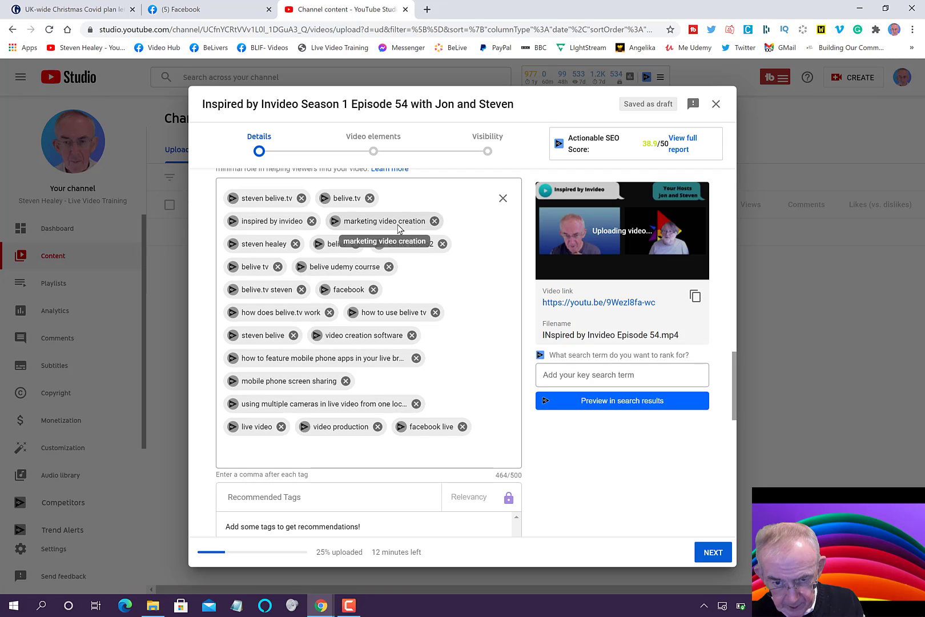
scroll(398, 228, down, 3)
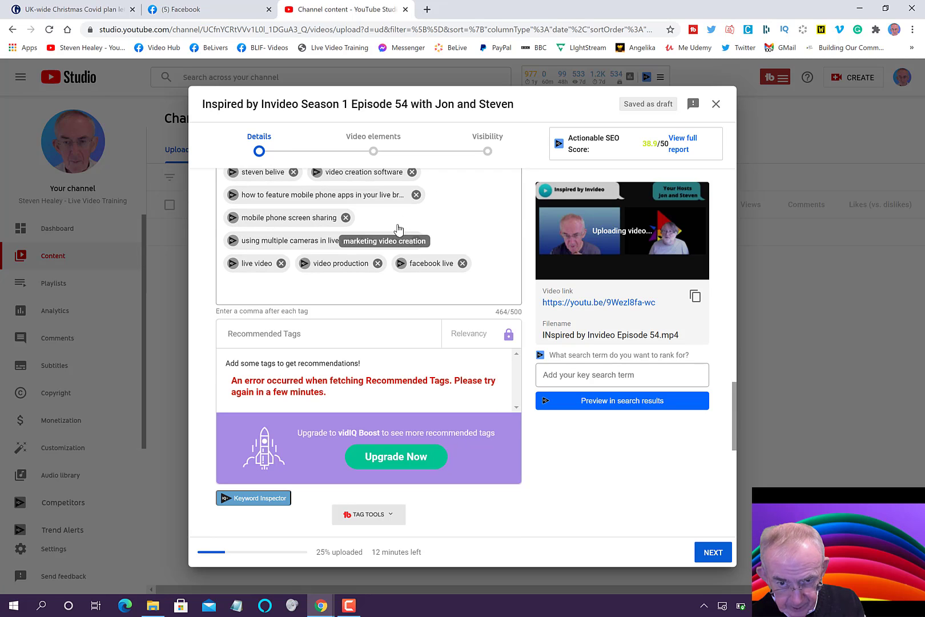
scroll(398, 225, up, 4)
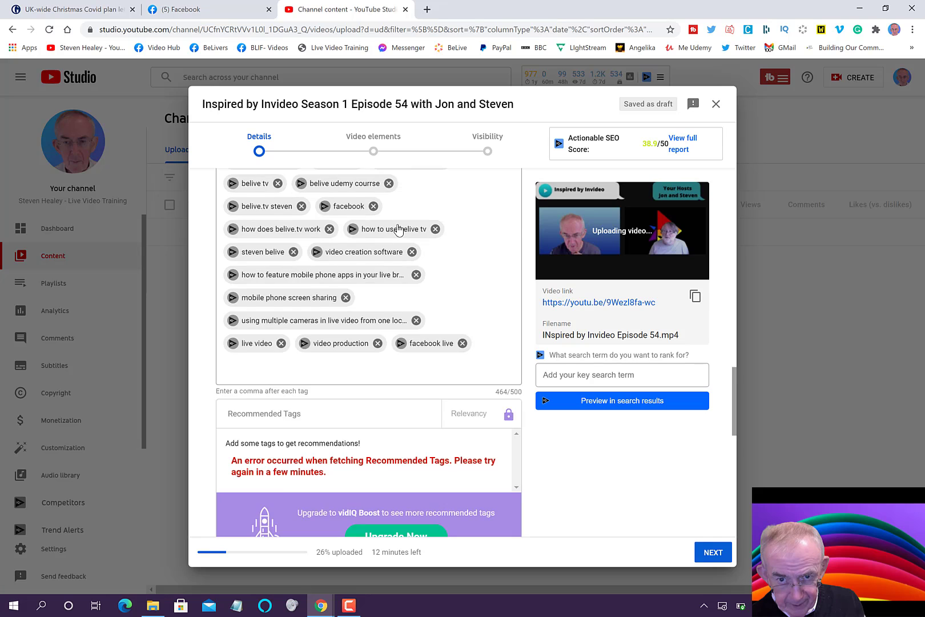
scroll(398, 229, up, 6)
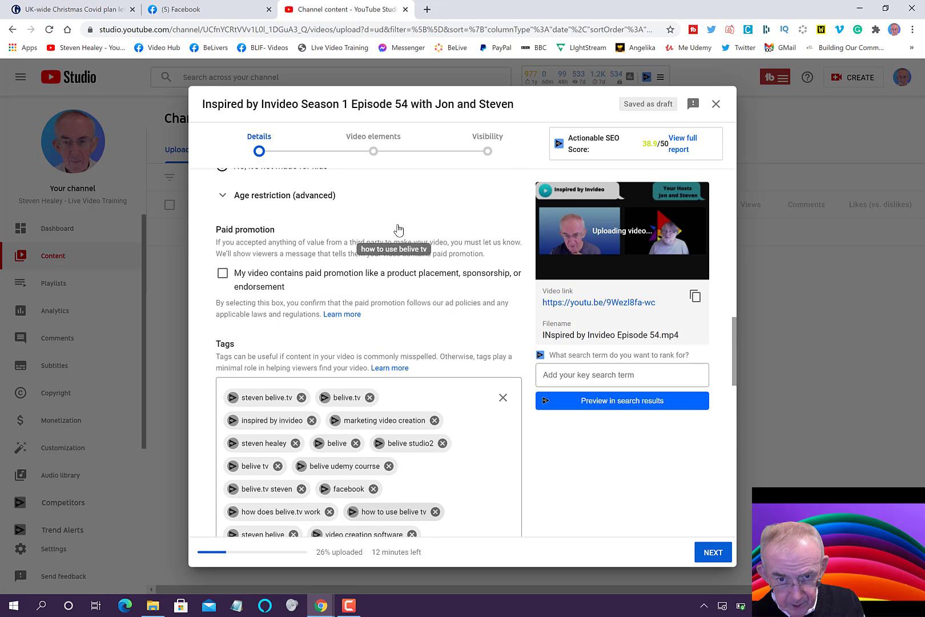
scroll(399, 228, up, 5)
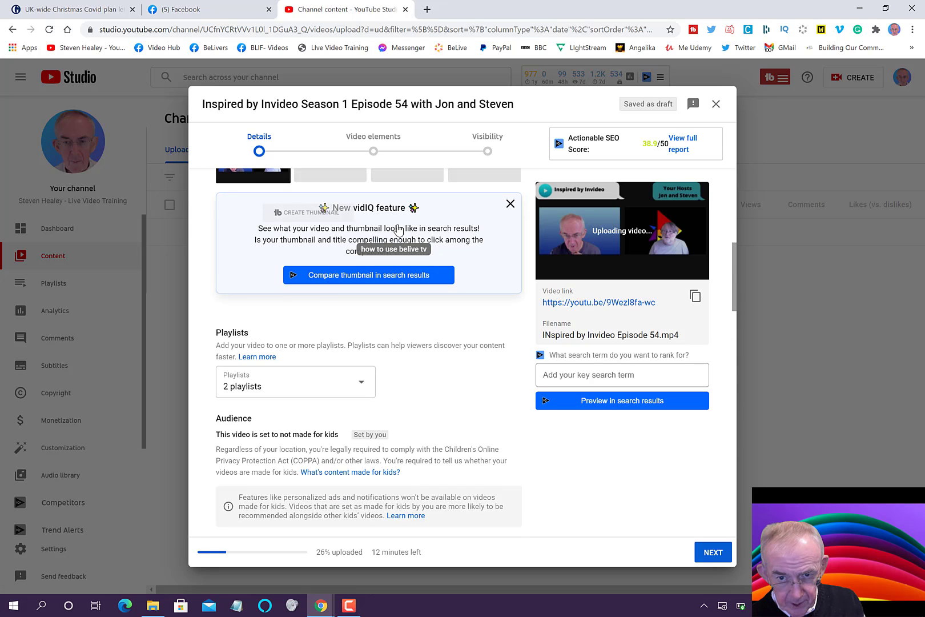
scroll(398, 228, up, 3)
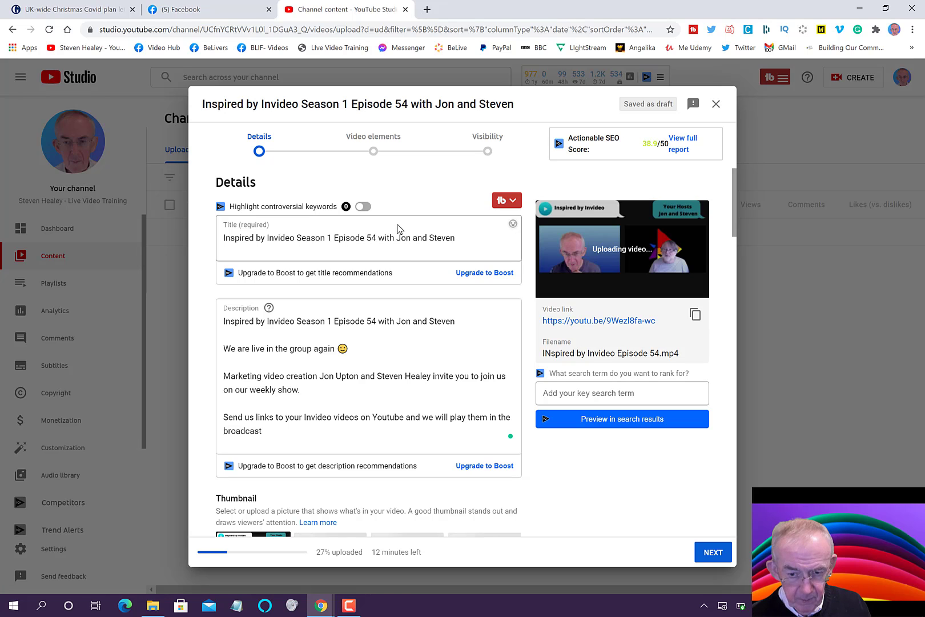
click(349, 606)
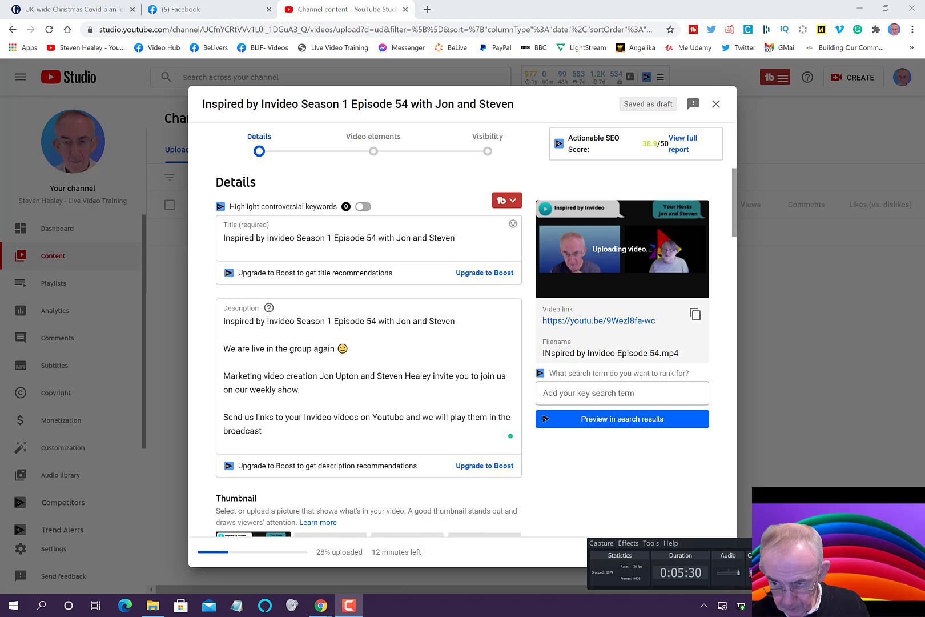
click(349, 605)
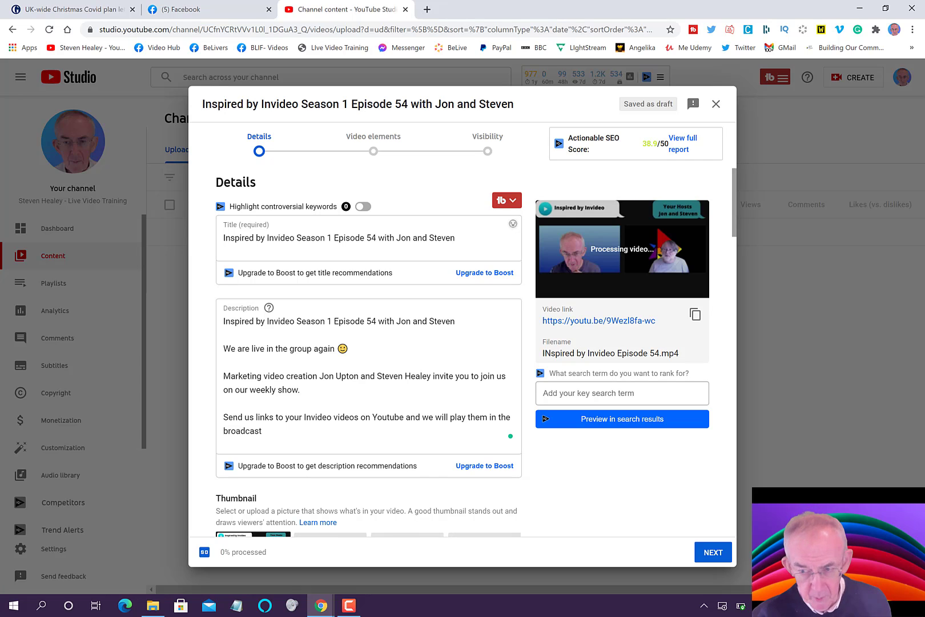
Proceed to the visibility settings and schedule the video as a Premiere on Nov 25, 2020.
click(707, 556)
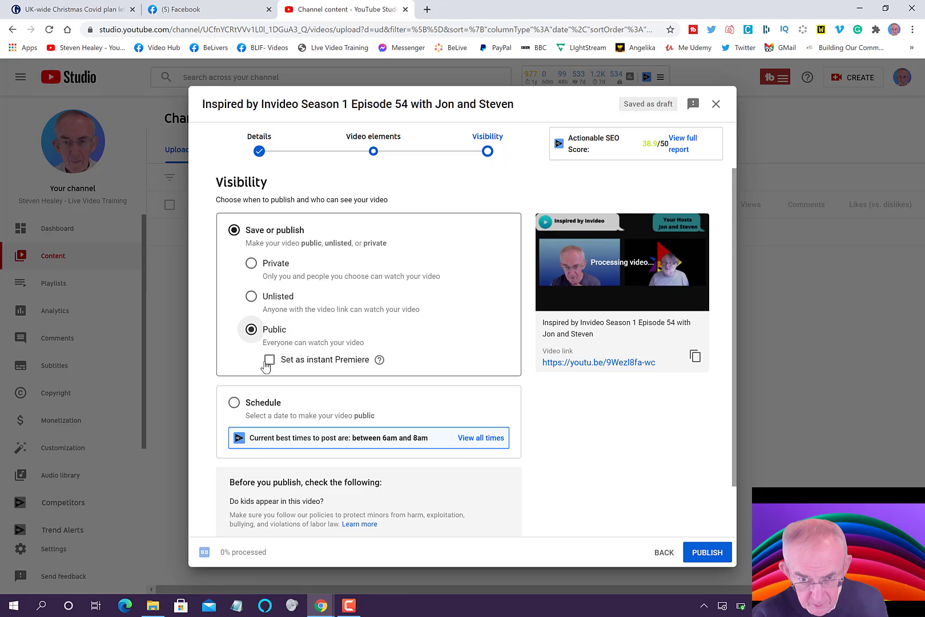
click(235, 403)
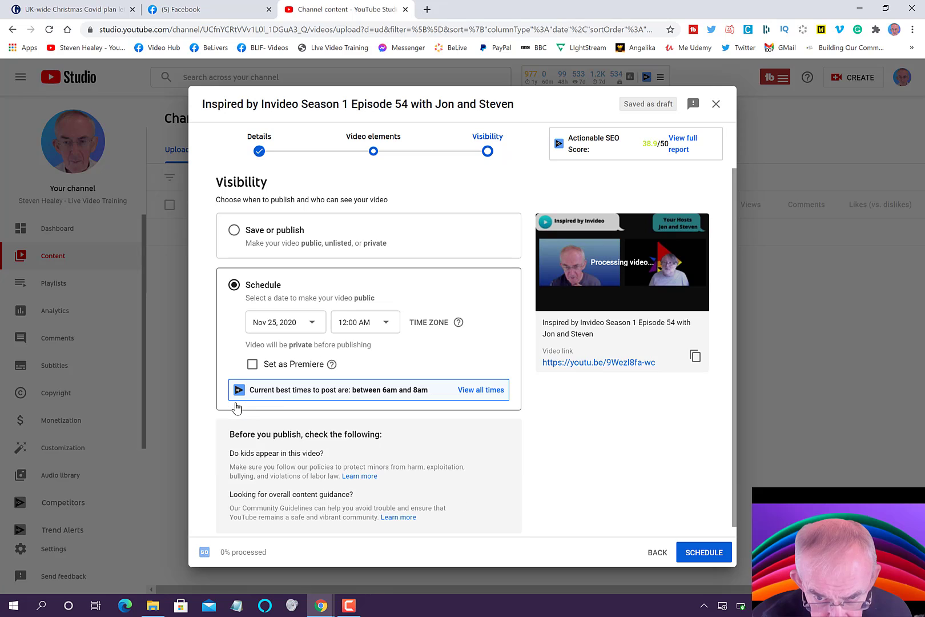
click(257, 366)
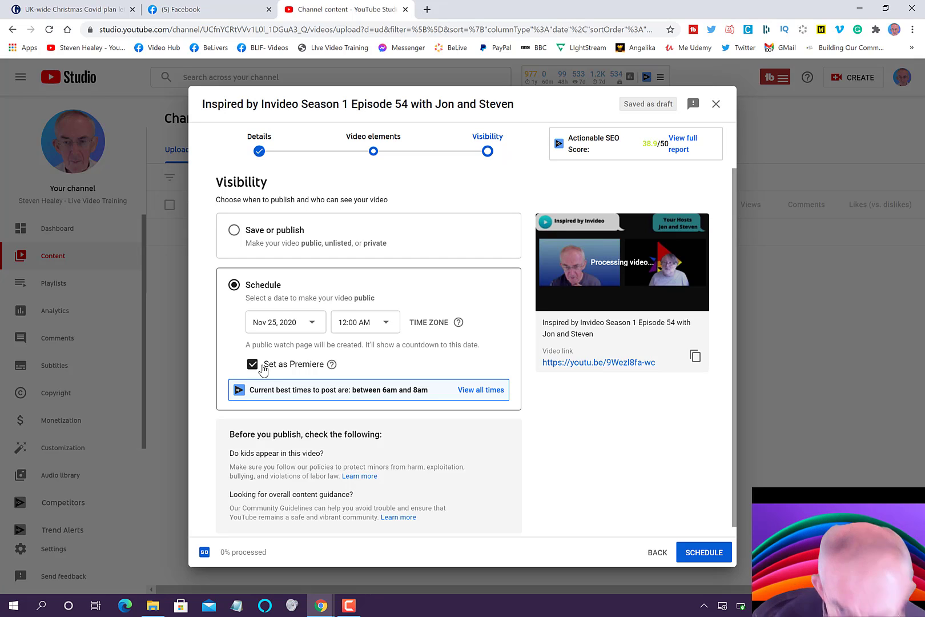
click(313, 331)
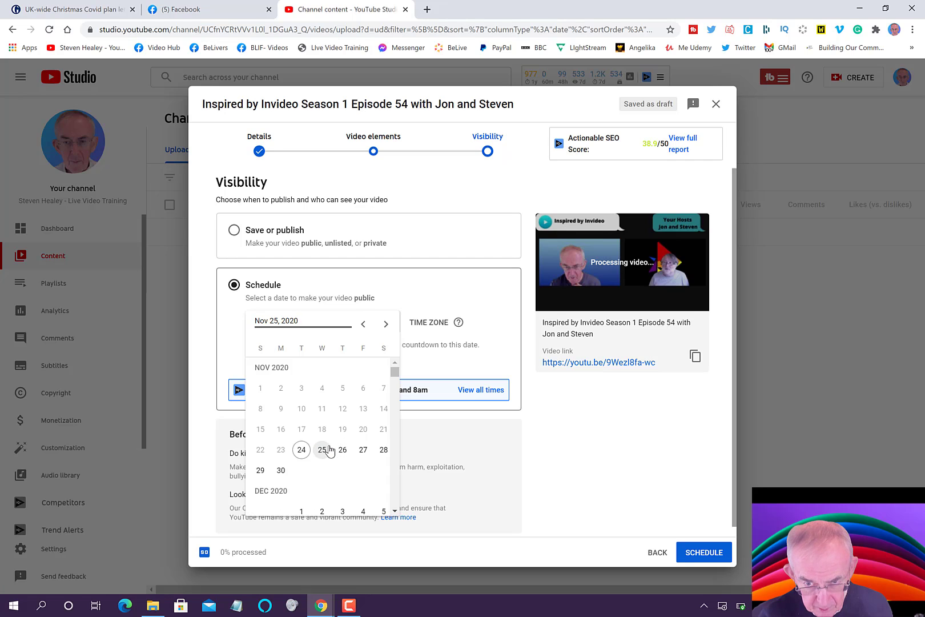
key(Escape)
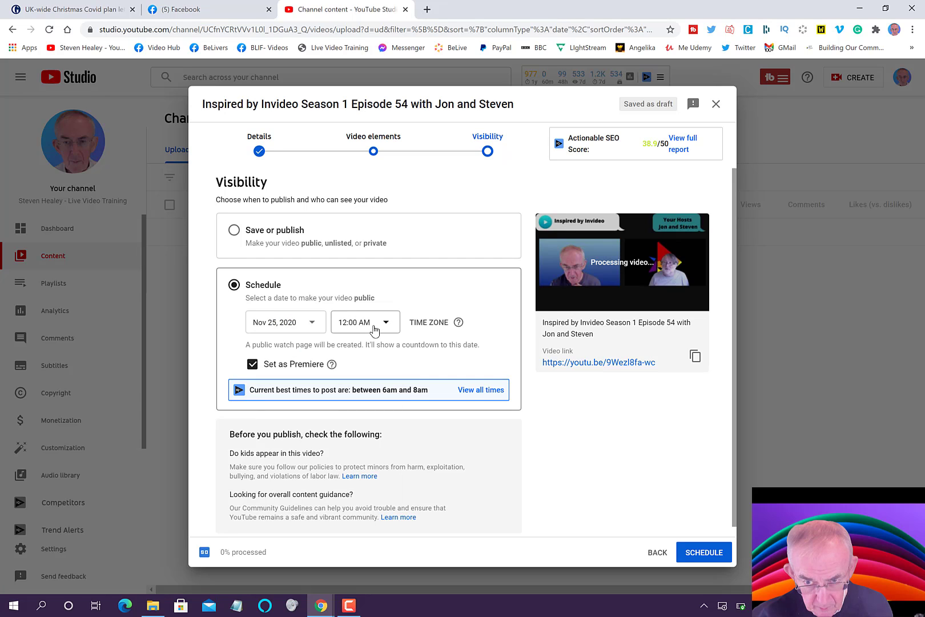
Set the Premiere's scheduled time to 3:00 PM.
click(377, 329)
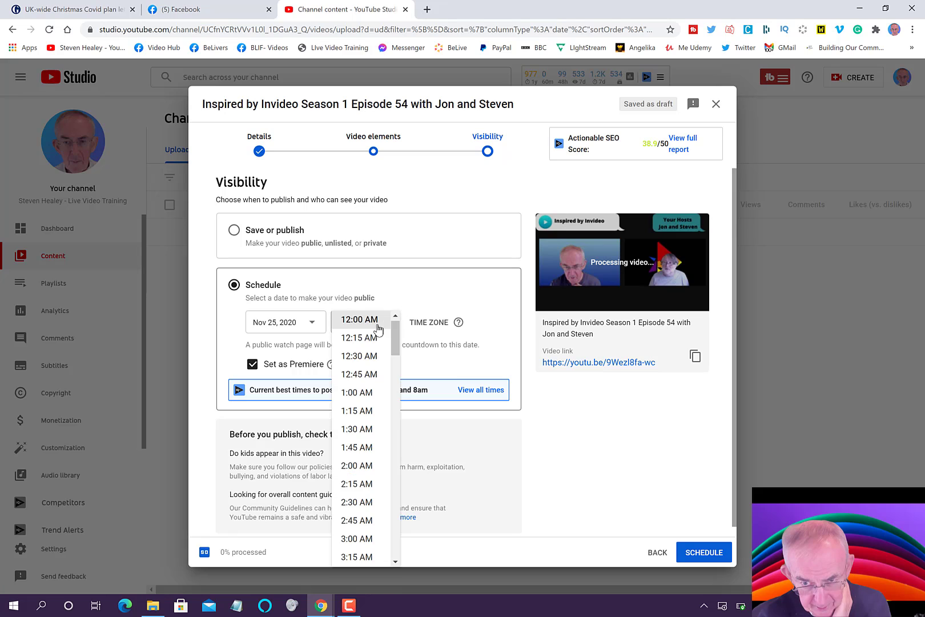
scroll(370, 359, down, 1)
scroll(370, 359, down, 10)
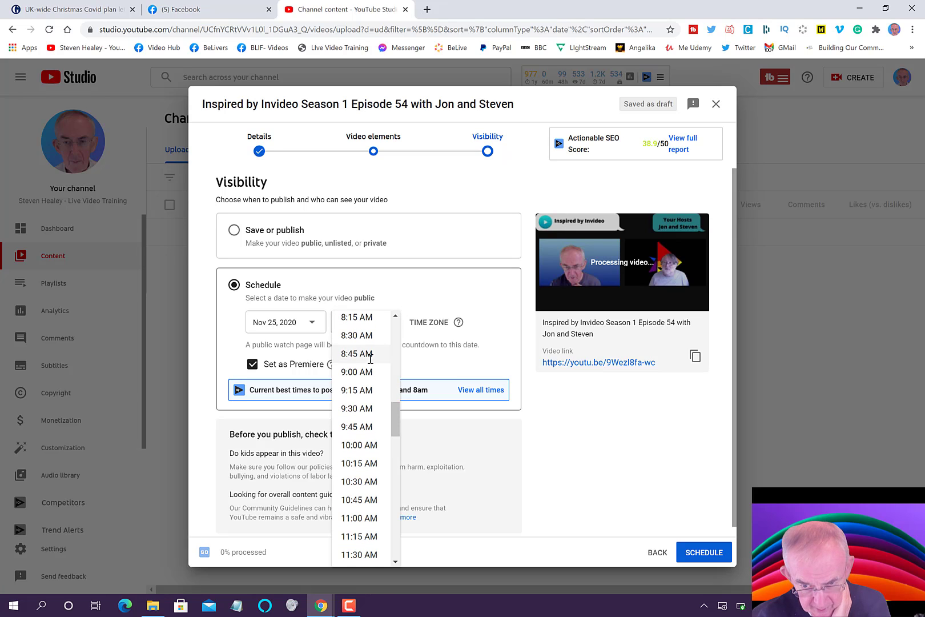
scroll(370, 359, down, 6)
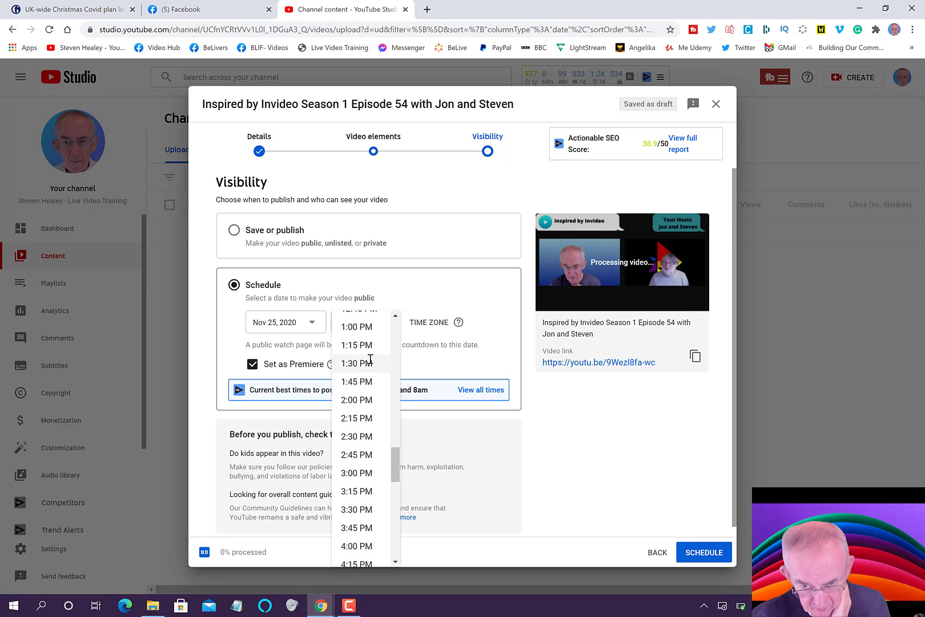
scroll(368, 371, down, 2)
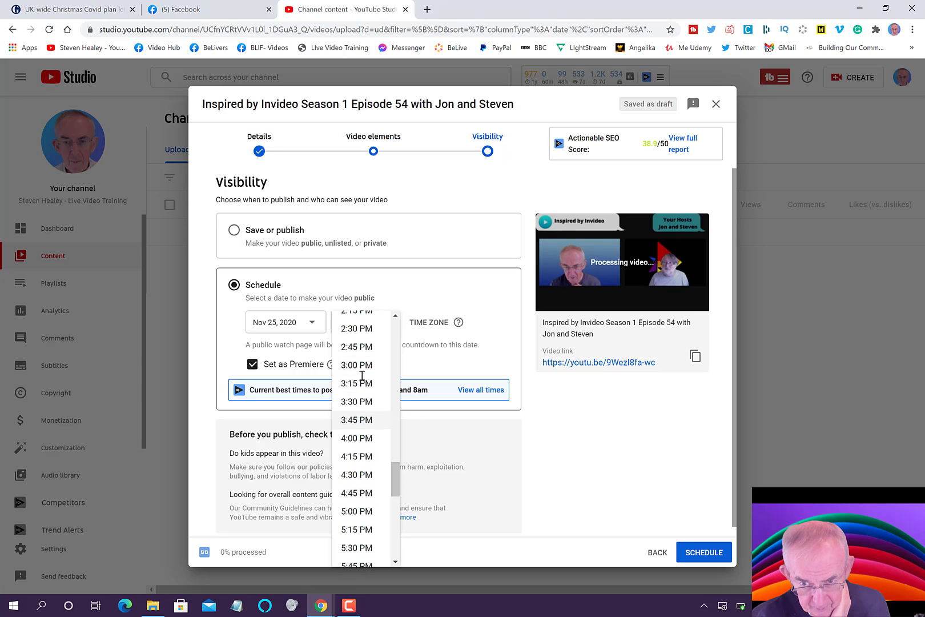
click(360, 366)
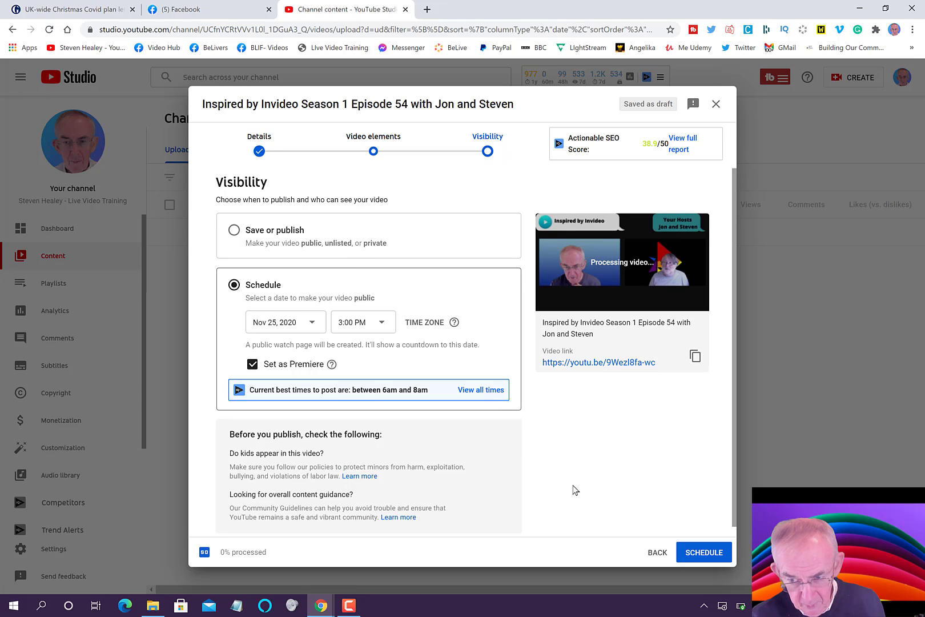
Recheck the description, thumbnail, playlists and audience in the video's details, and return to the visibility settings to confirm the scheduled Premiere.
click(657, 552)
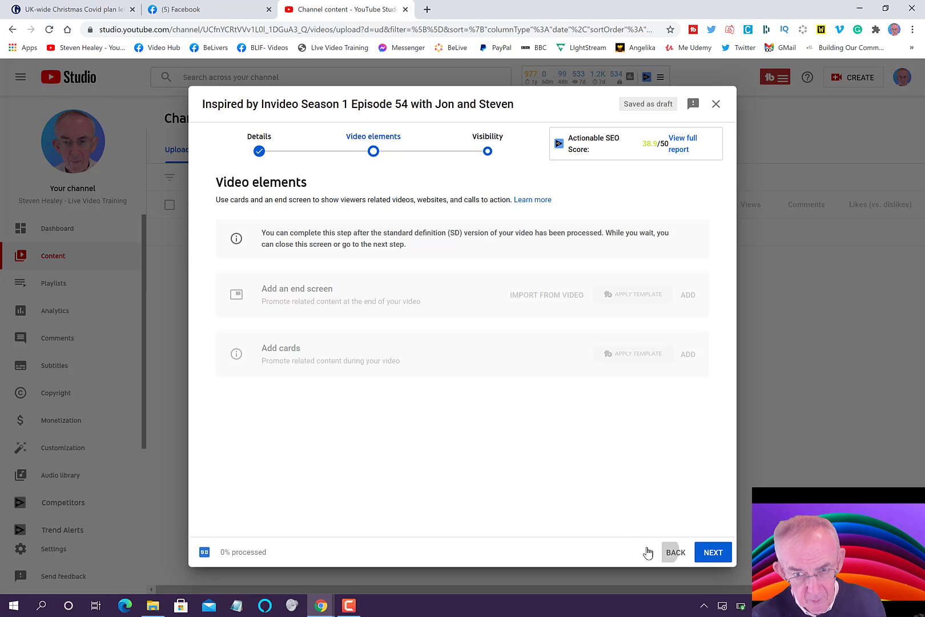
key(Return)
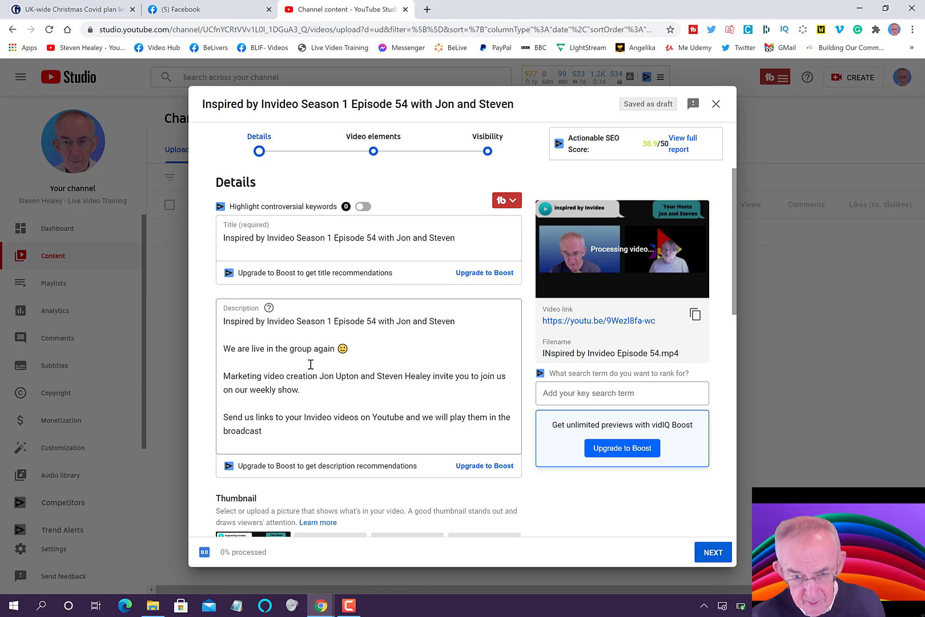
scroll(310, 364, down, 4)
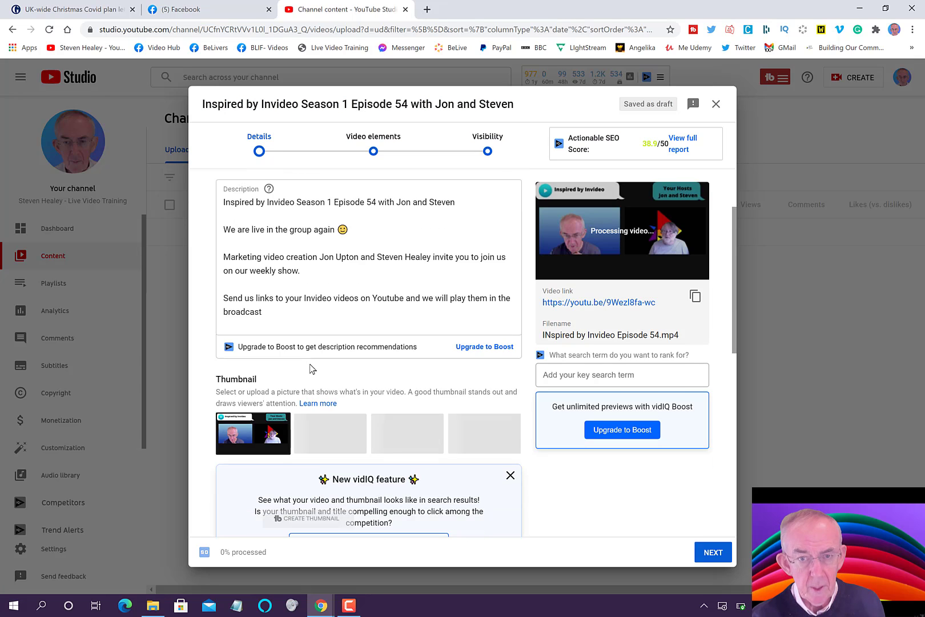
scroll(310, 364, down, 6)
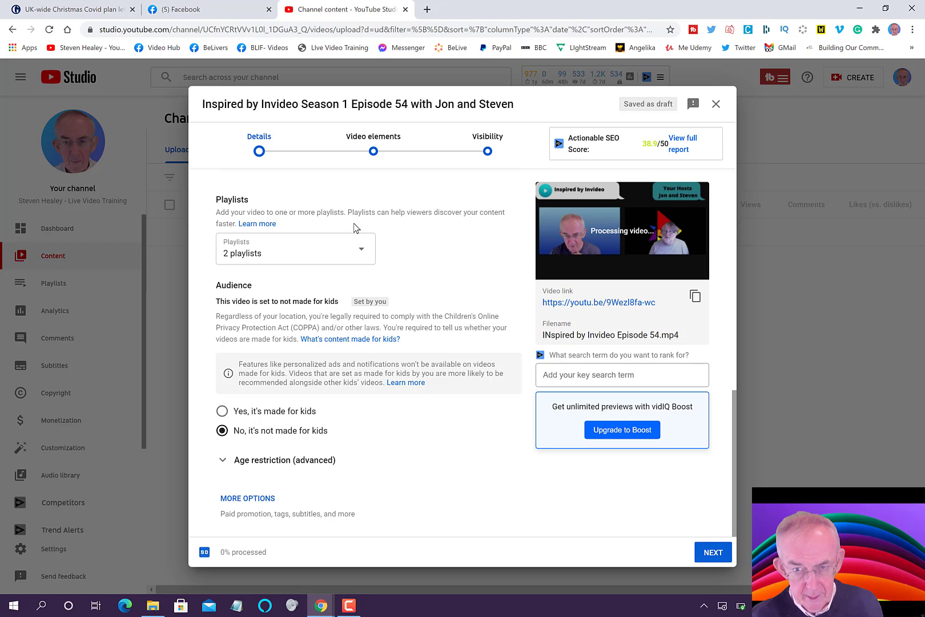
click(714, 550)
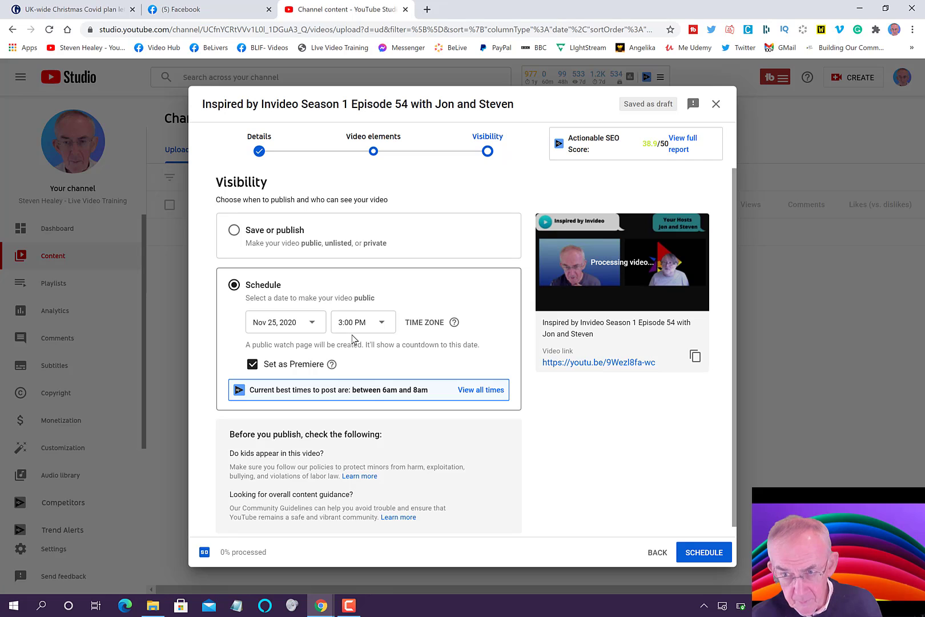
click(685, 554)
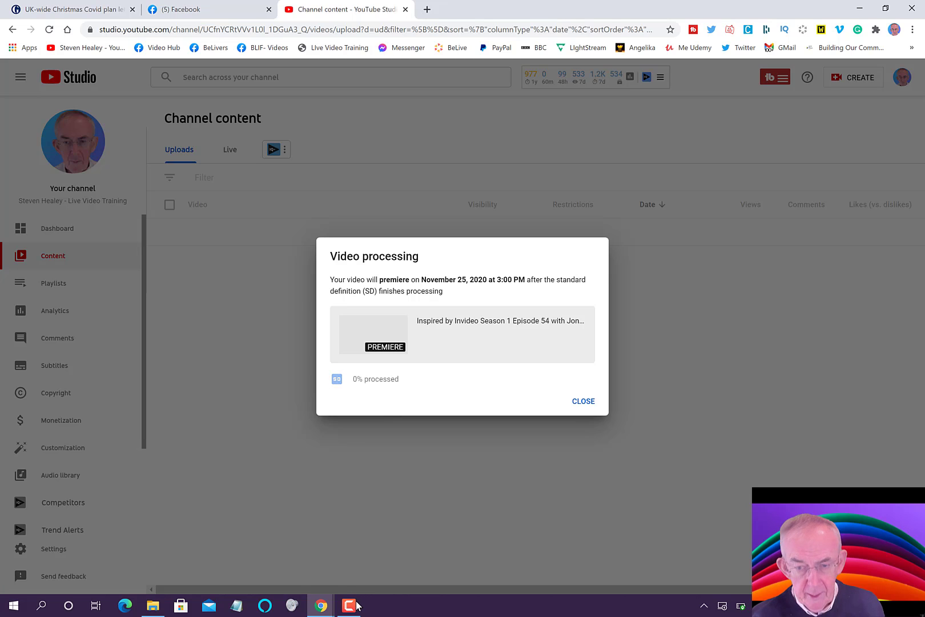
mouse_move(358, 606)
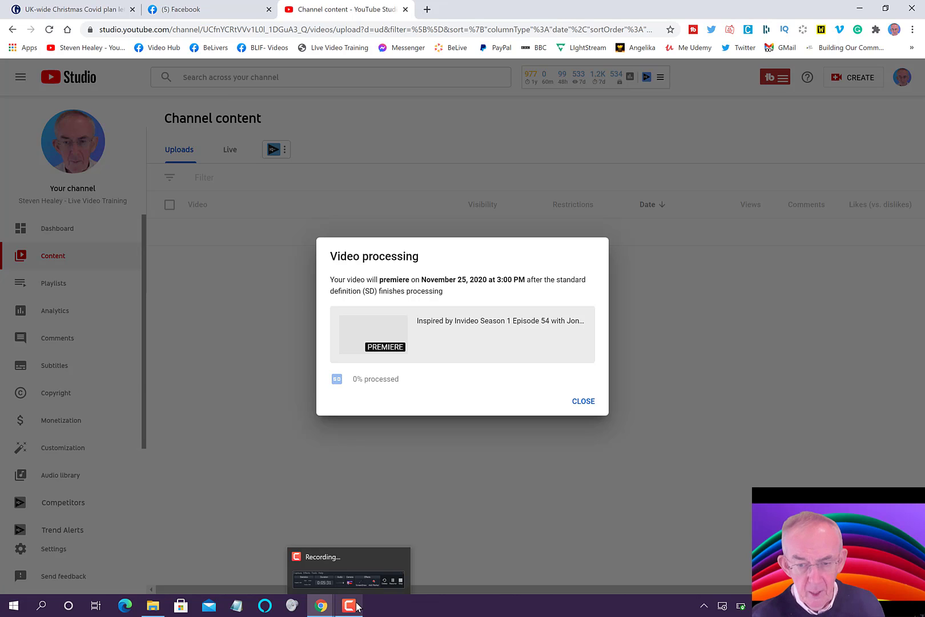
click(355, 606)
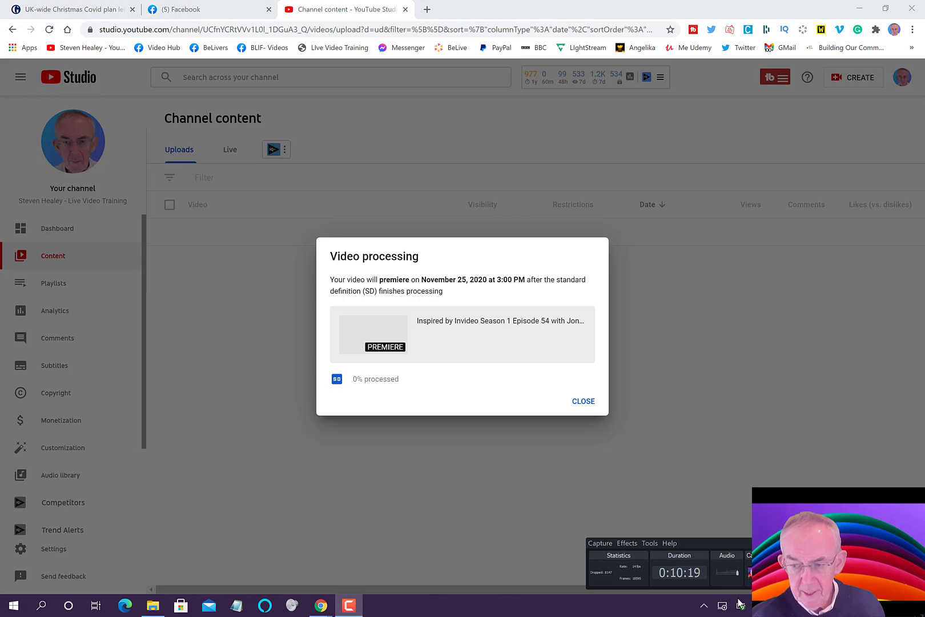